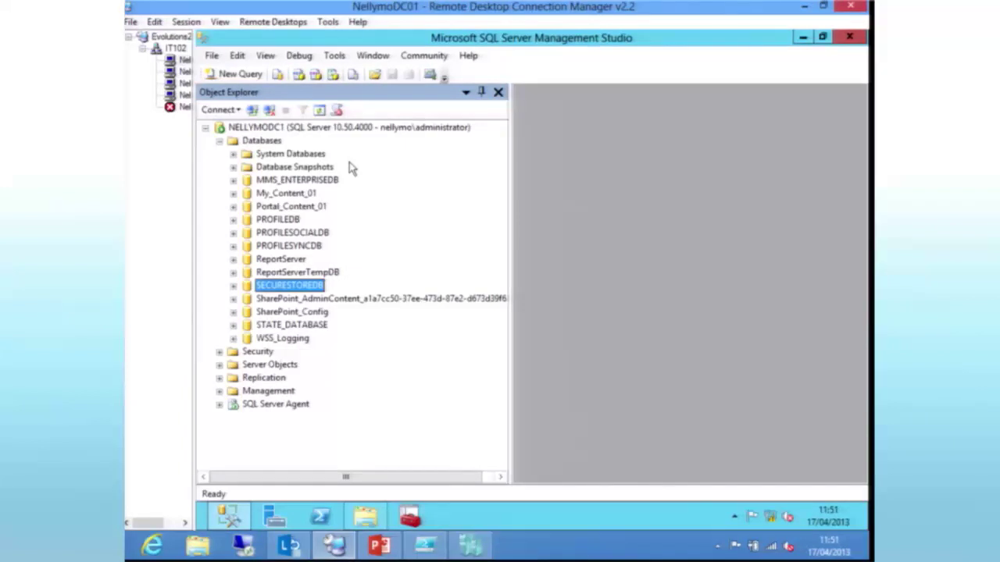
# Bring the PowerShell ISE window showing the 0-SetupEnv.ps1 migration script to the front.
pyautogui.click(425, 544)
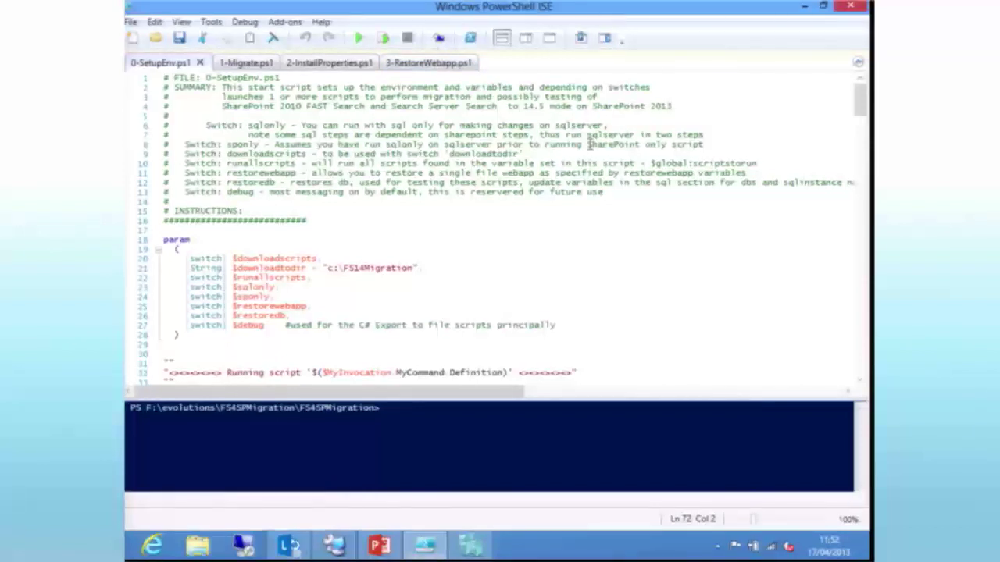
# Review 0-SetupEnv.ps1, 1-Migrate.ps1, 2-InstallProperties.ps1 and 3-RestoreWebapp.ps1, then minimize the ISE.
pyautogui.moveTo(859, 113); pyautogui.dragTo(863, 175)
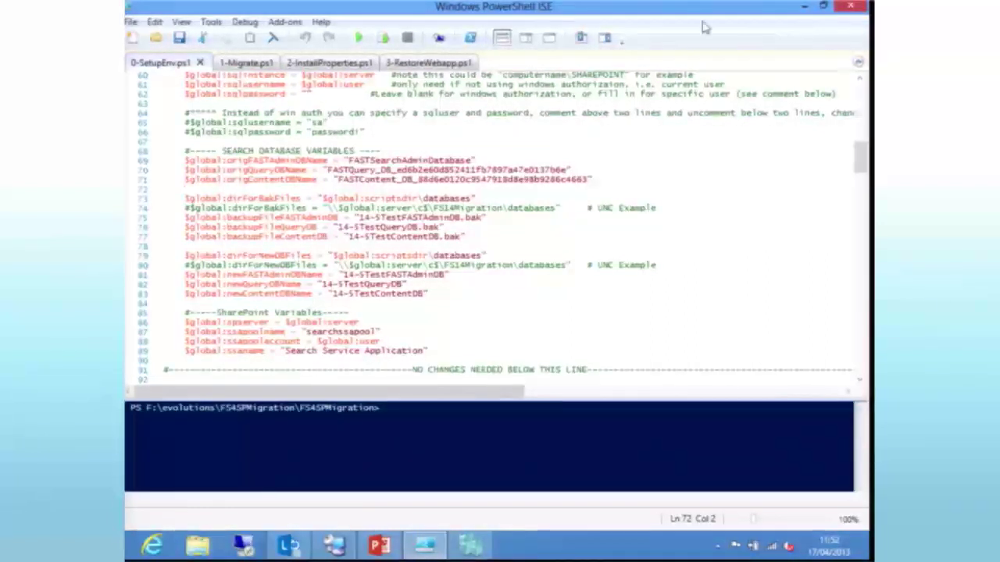
pyautogui.click(254, 64)
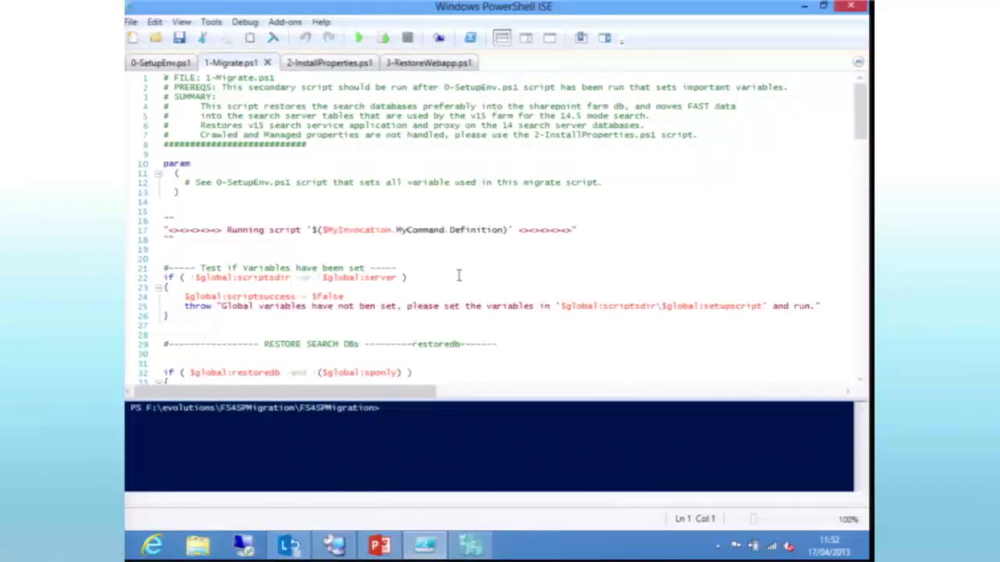
pyautogui.click(328, 63)
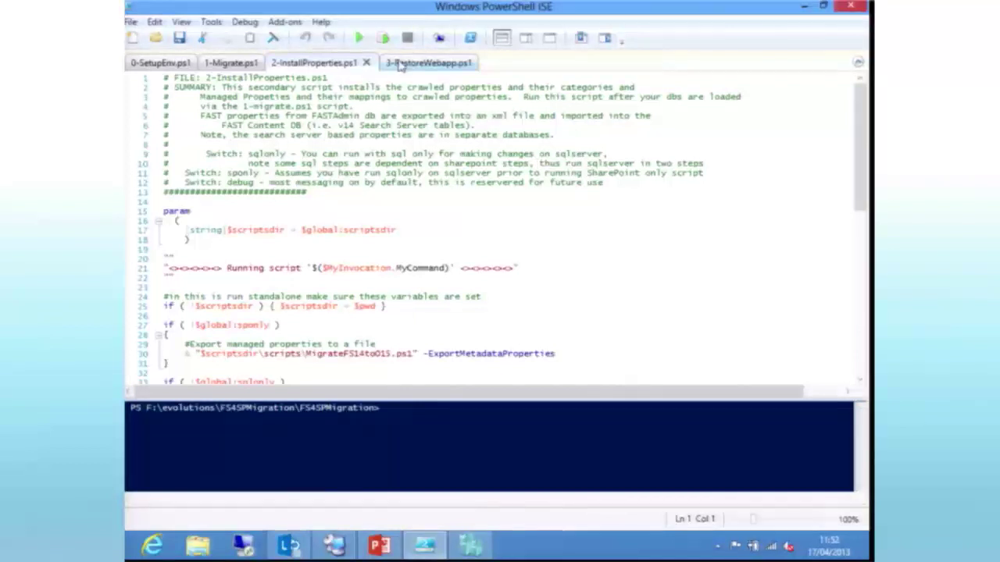
pyautogui.click(414, 63)
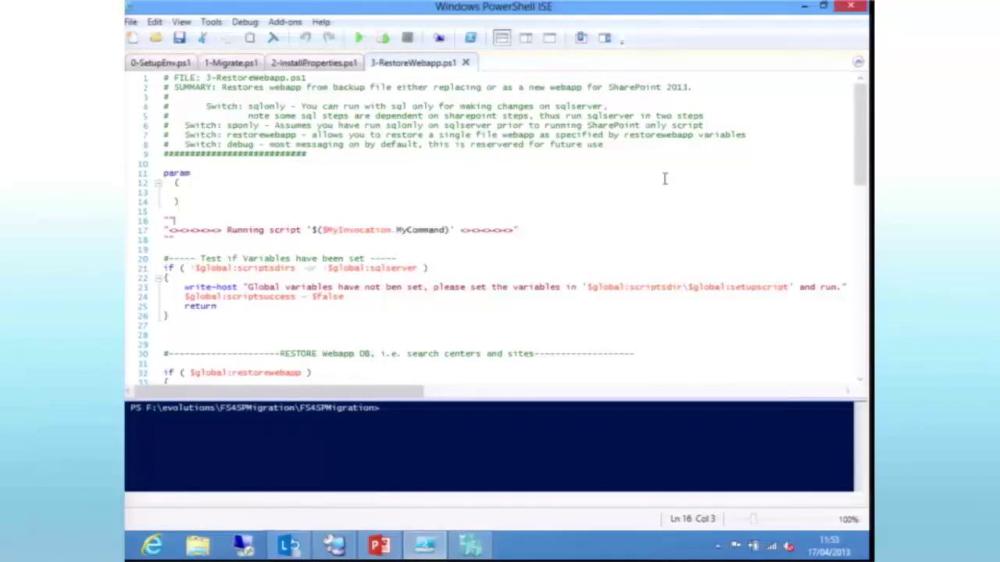
pyautogui.click(804, 10)
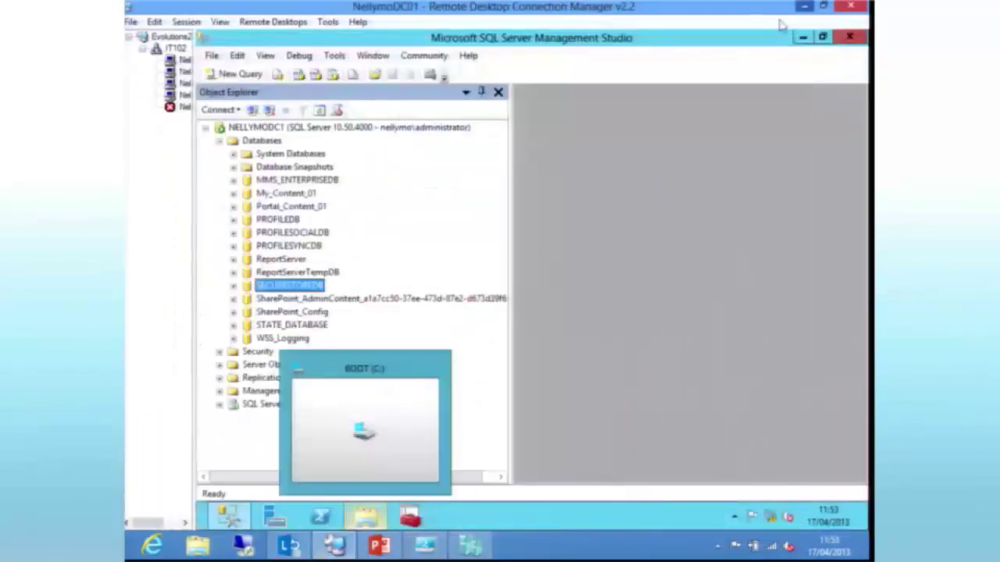
# Confirm C:\FS14Migration contains 14_5_Search_Service_Application_DB.bak, then return to SQL Server Management Studio.
pyautogui.click(377, 507)
pyautogui.doubleClick(383, 268)
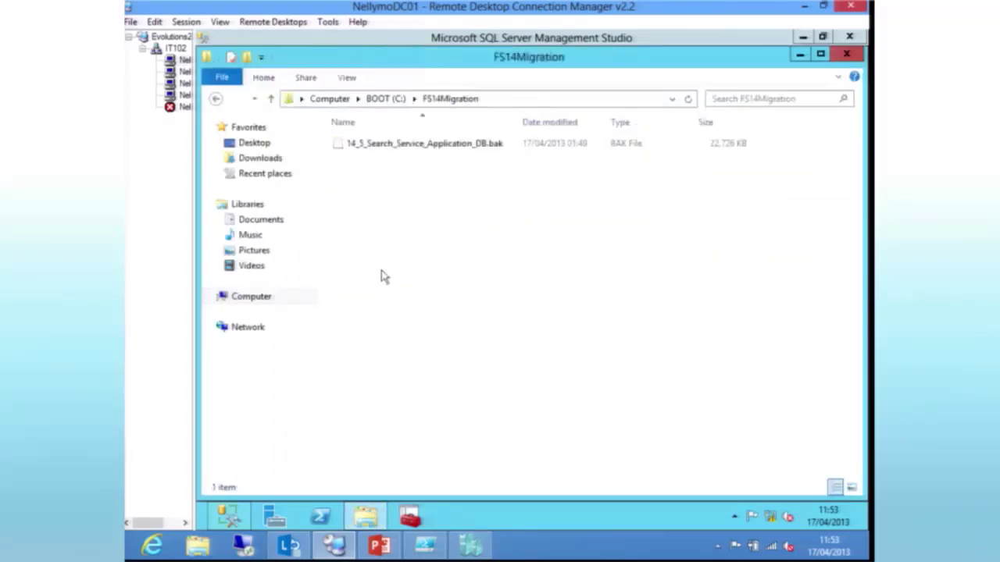
pyautogui.click(447, 147)
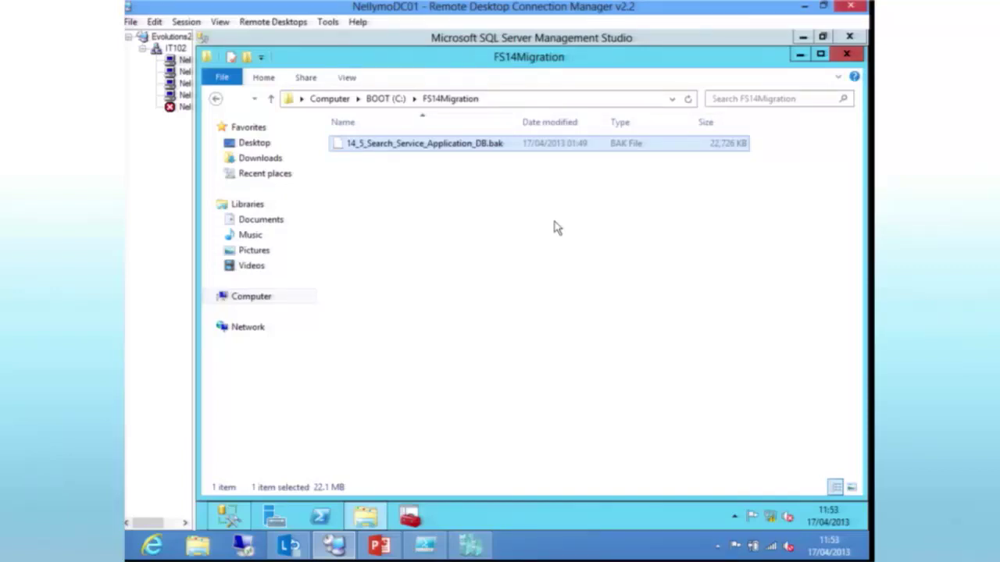
pyautogui.click(410, 517)
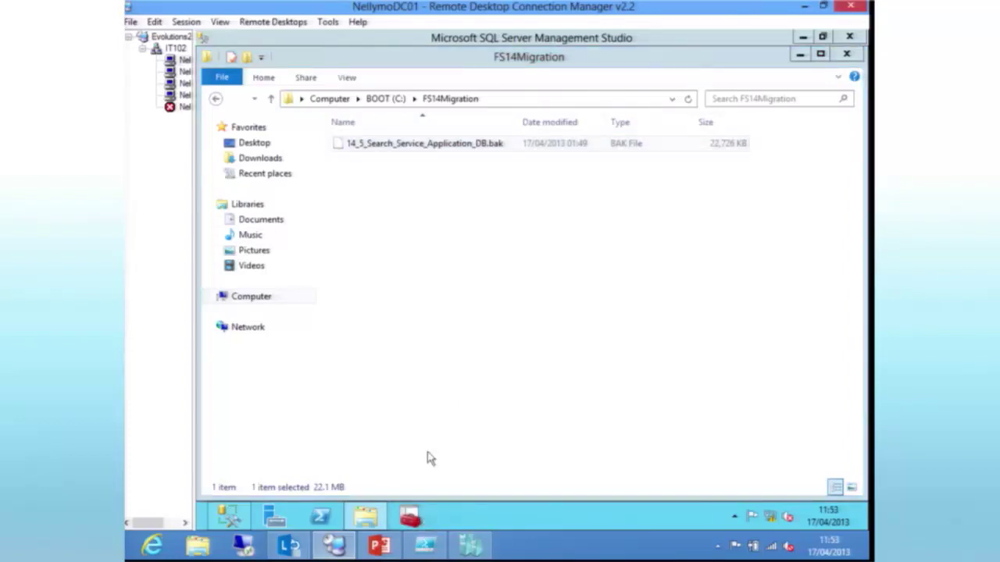
pyautogui.click(229, 517)
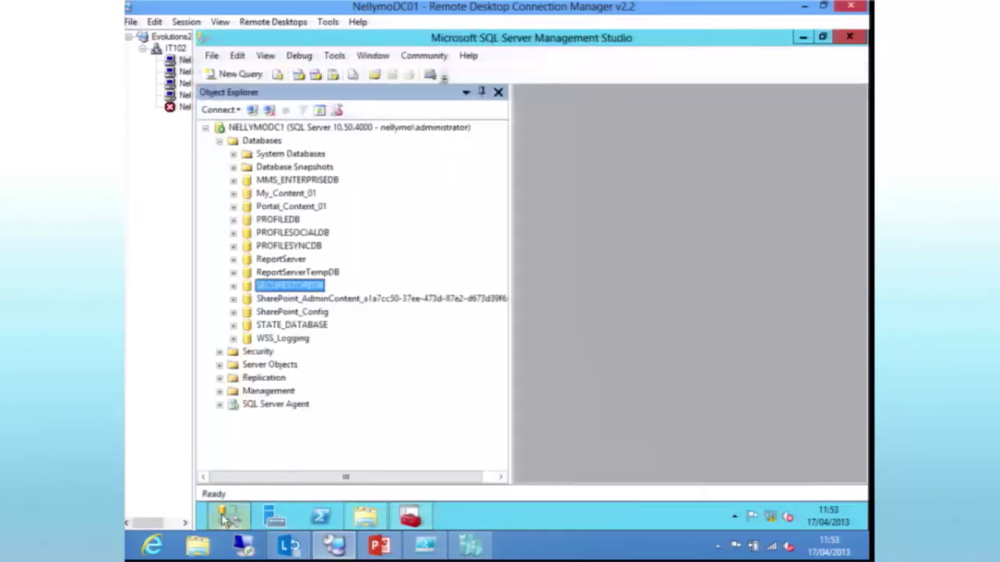
# Start a database restore with destination SearchAdminDB, sourcing it from a backup device.
pyautogui.click(261, 142)
pyautogui.rightClick(261, 141)
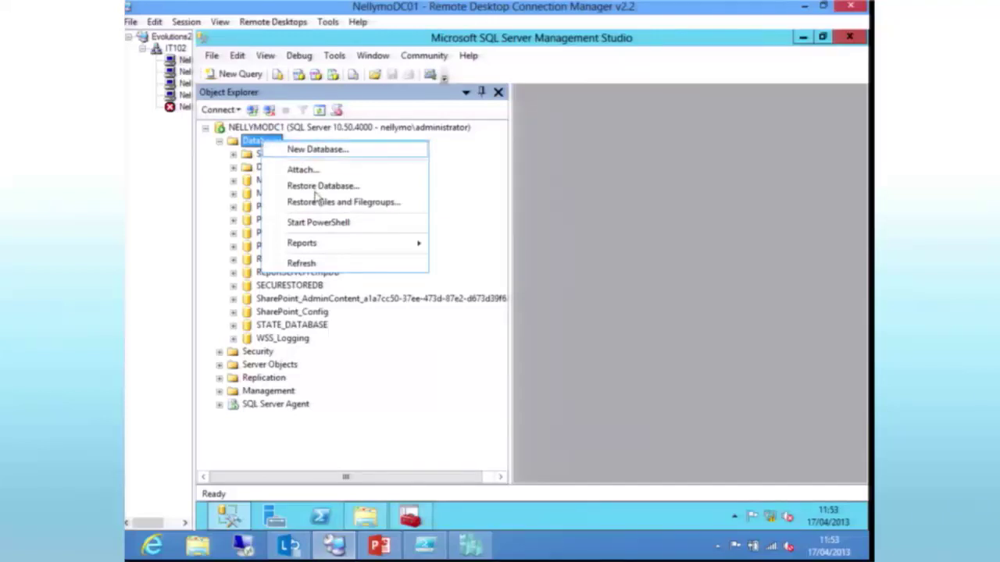
pyautogui.click(313, 190)
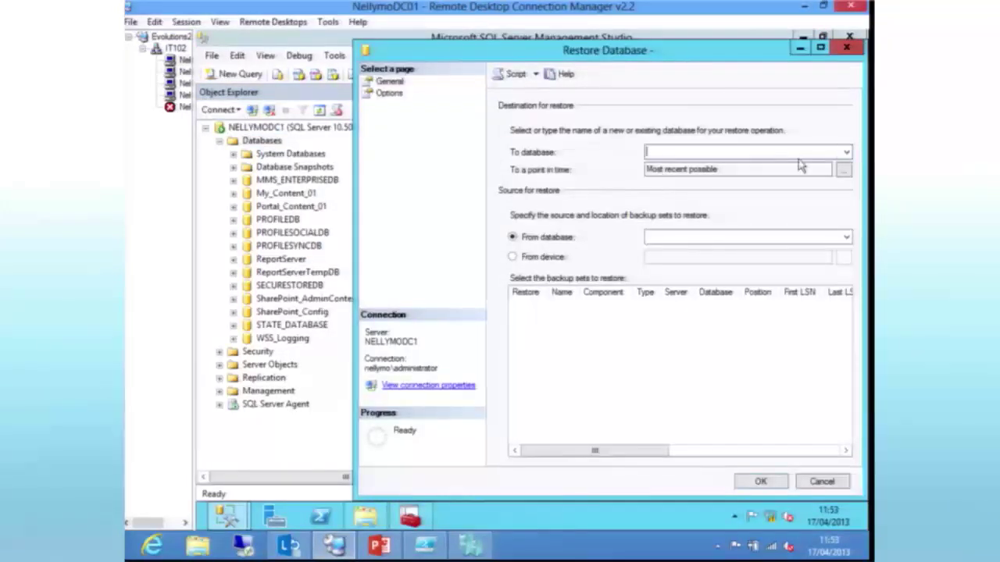
pyautogui.write('Se')
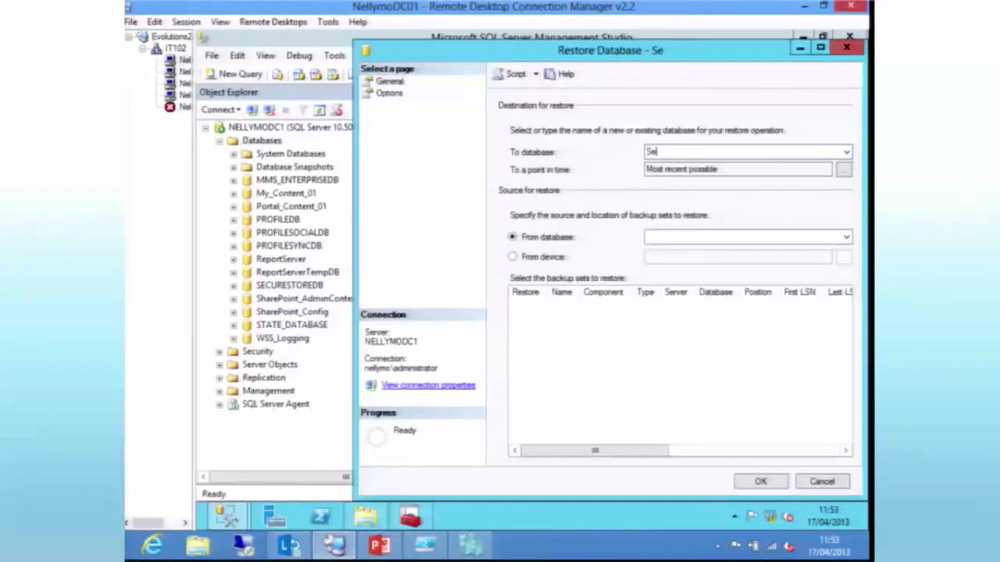
pyautogui.write('archAdminDB')
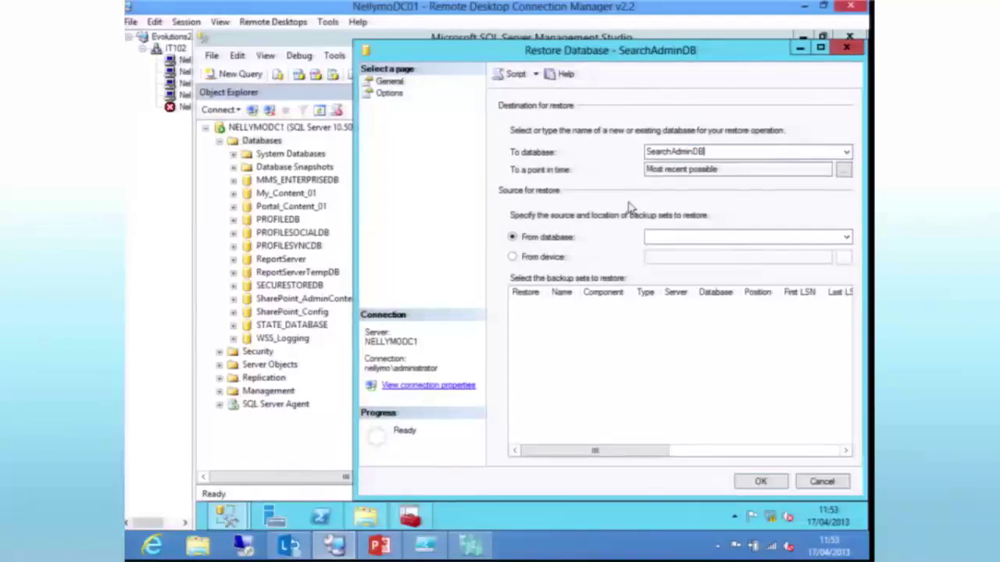
pyautogui.click(553, 258)
# Add C:\FS14Migration\14_5_Search_Service_Application_DB.bak, tick the backup set, and run the restore.
pyautogui.click(843, 260)
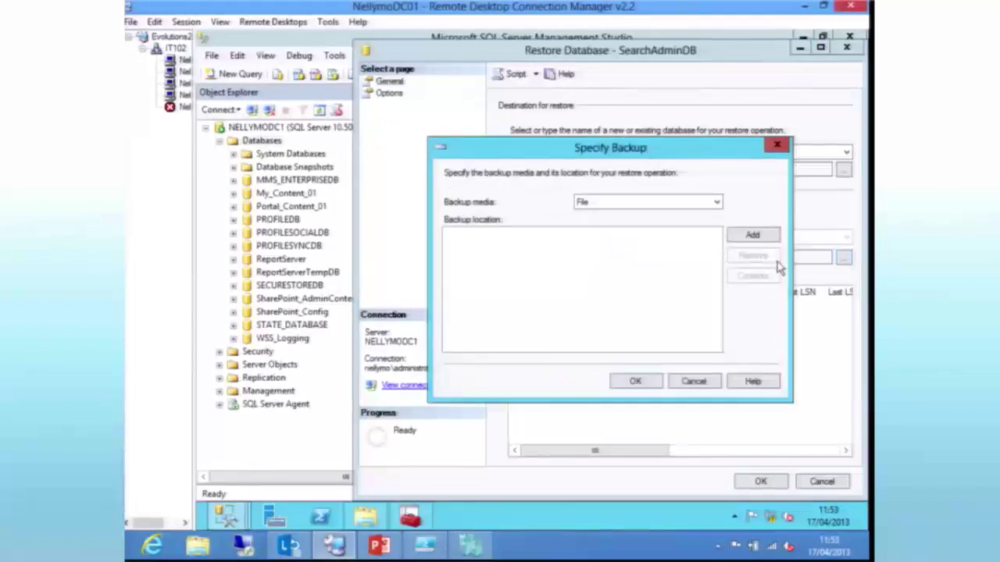
pyautogui.click(752, 237)
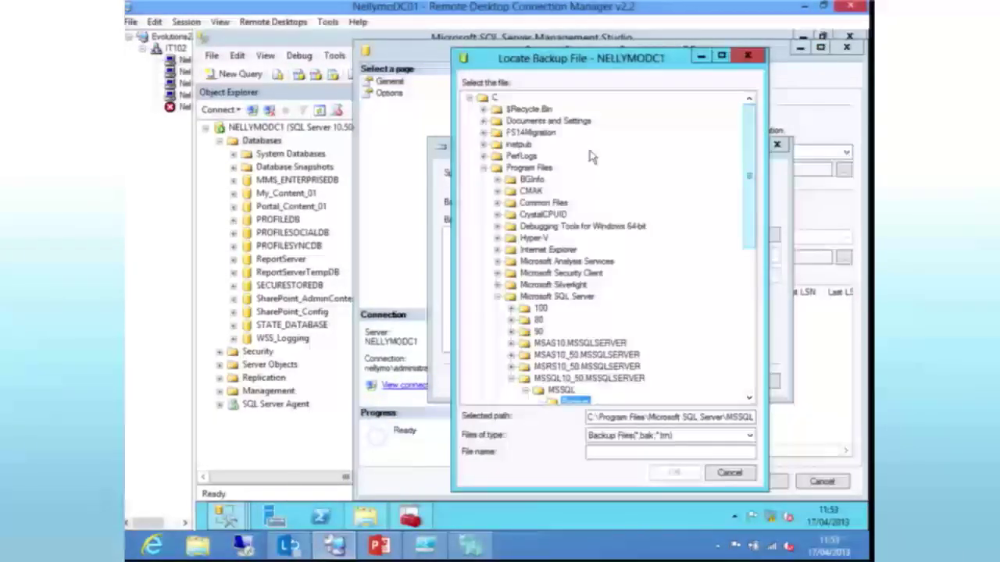
pyautogui.click(483, 167)
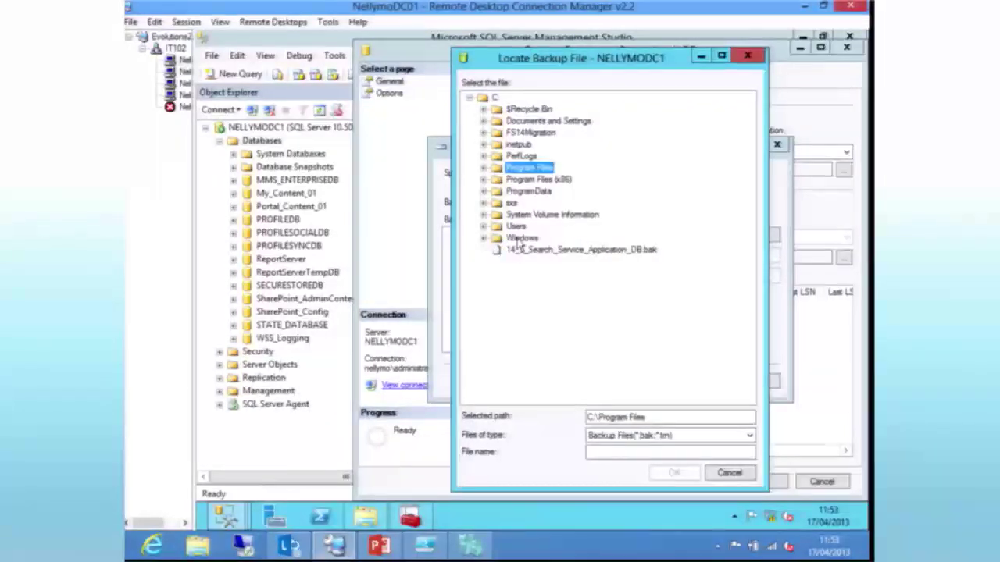
pyautogui.click(485, 134)
pyautogui.click(484, 133)
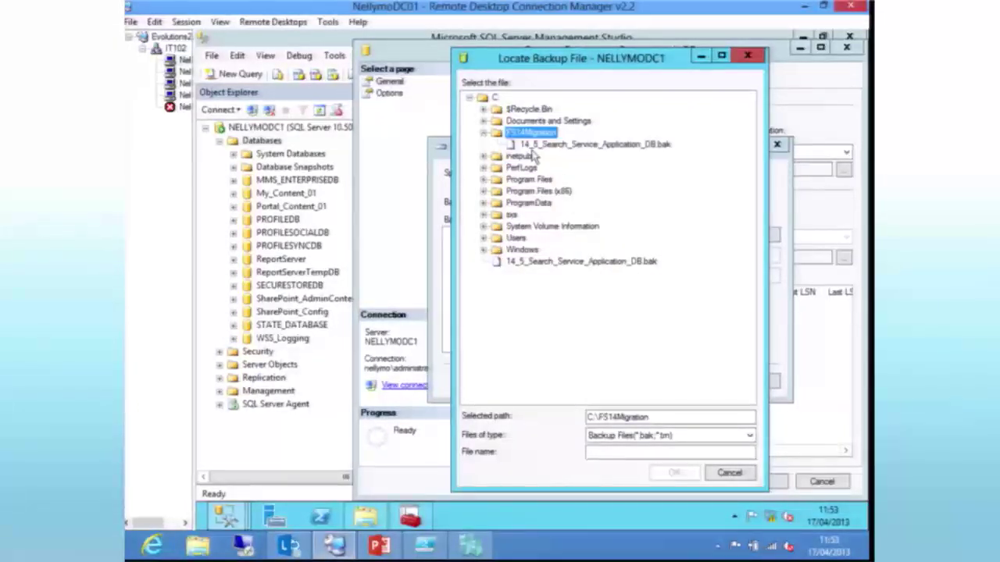
pyautogui.click(547, 144)
pyautogui.click(674, 472)
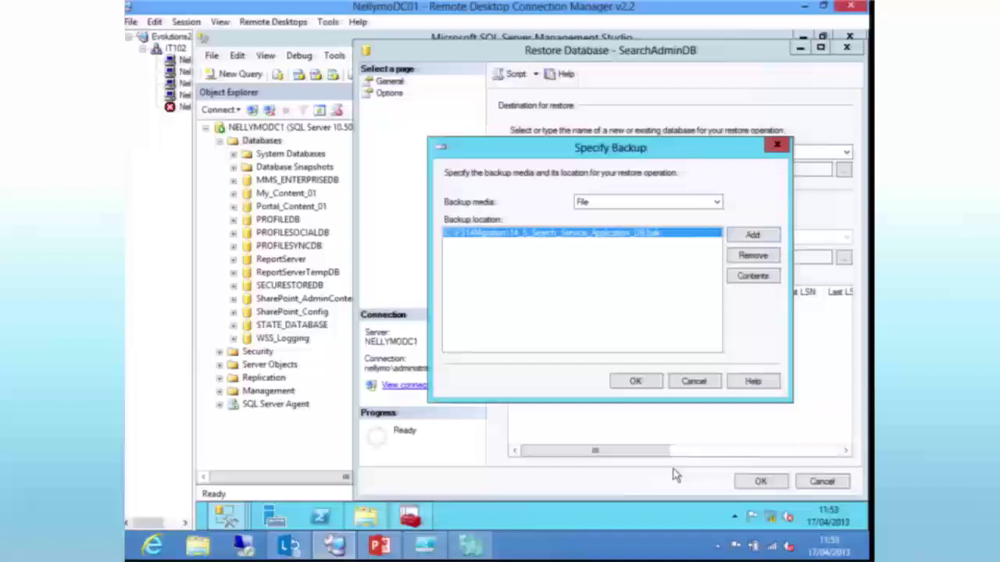
pyautogui.click(635, 381)
pyautogui.click(528, 307)
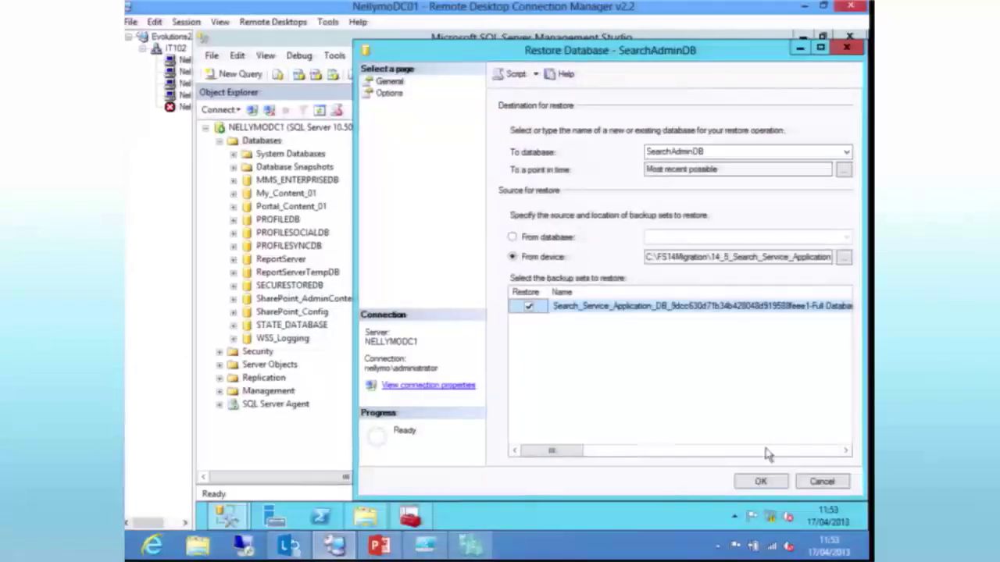
pyautogui.click(760, 481)
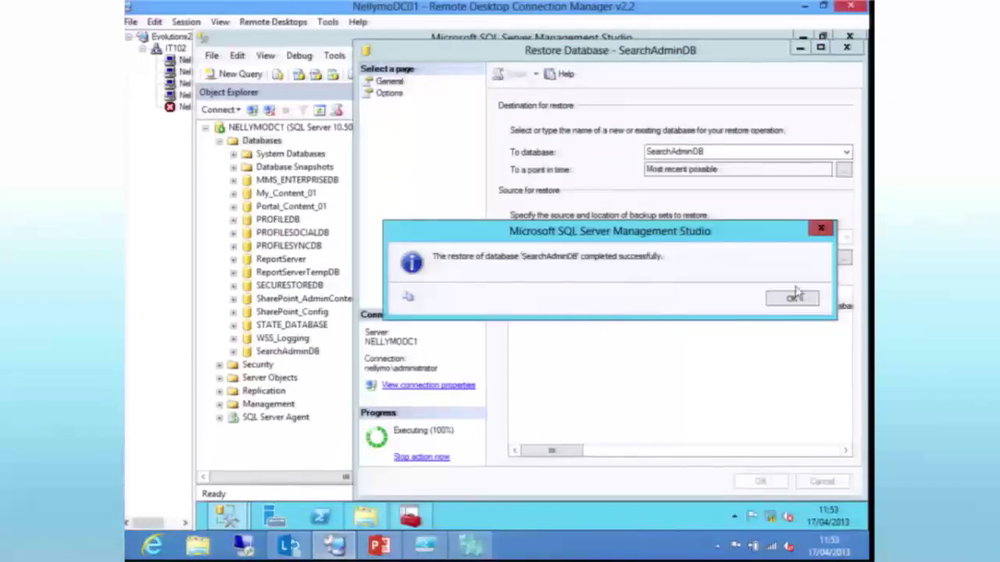
pyautogui.click(791, 298)
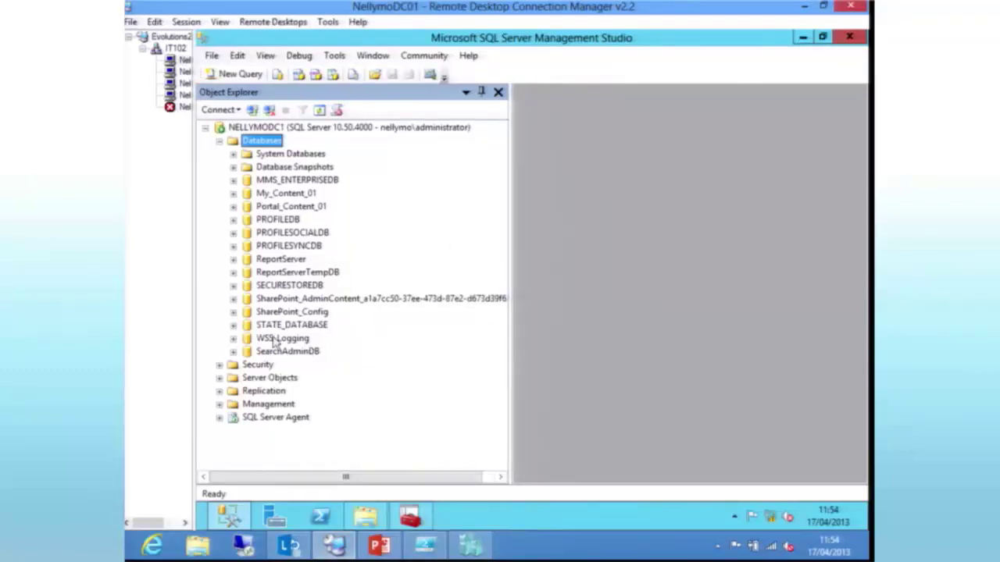
# Inspect SearchAdminDB's Security > Users list, including the administrator account, then minimize SSMS.
pyautogui.click(233, 351)
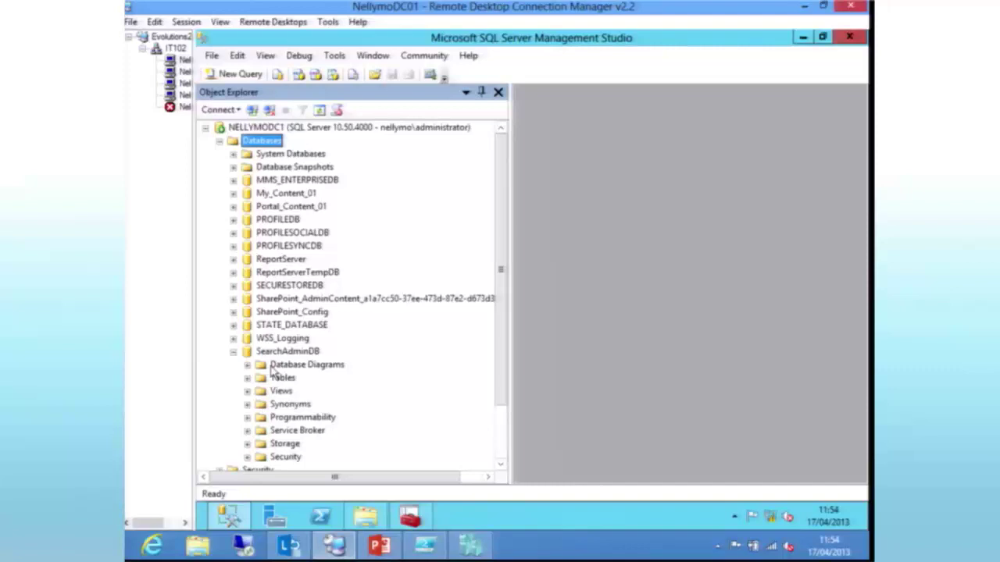
pyautogui.scroll(-2, 500, 328)
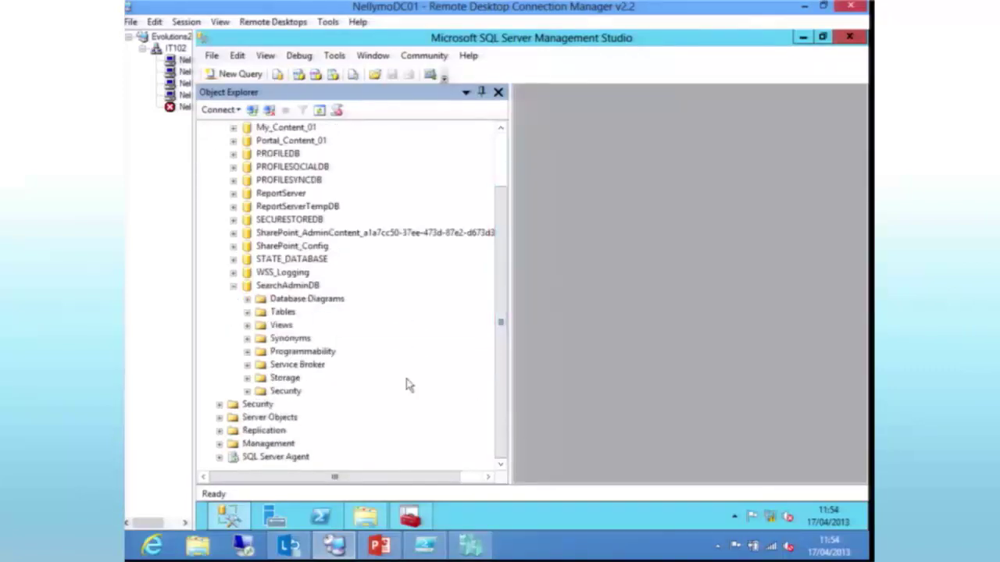
pyautogui.click(246, 391)
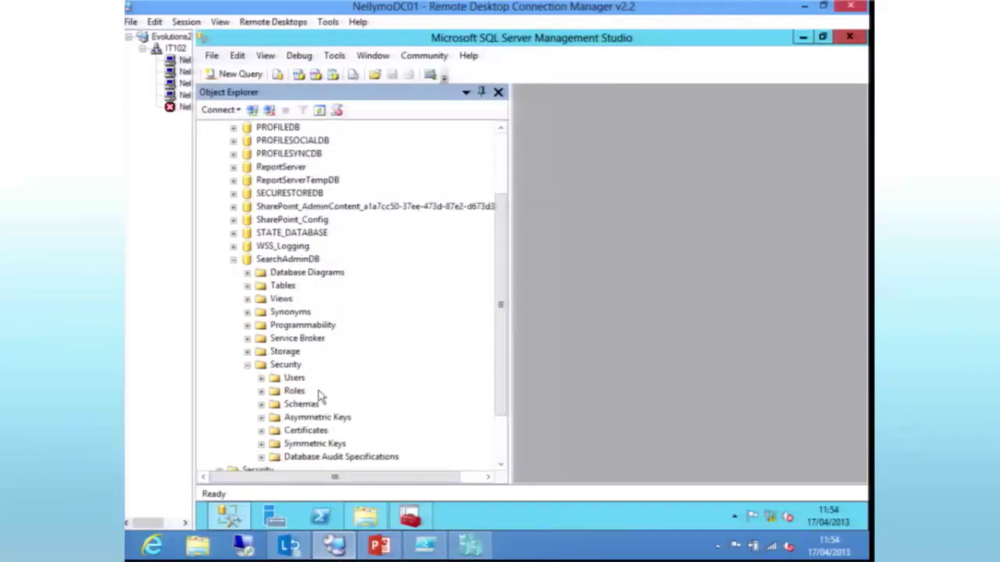
pyautogui.click(261, 378)
pyautogui.click(340, 432)
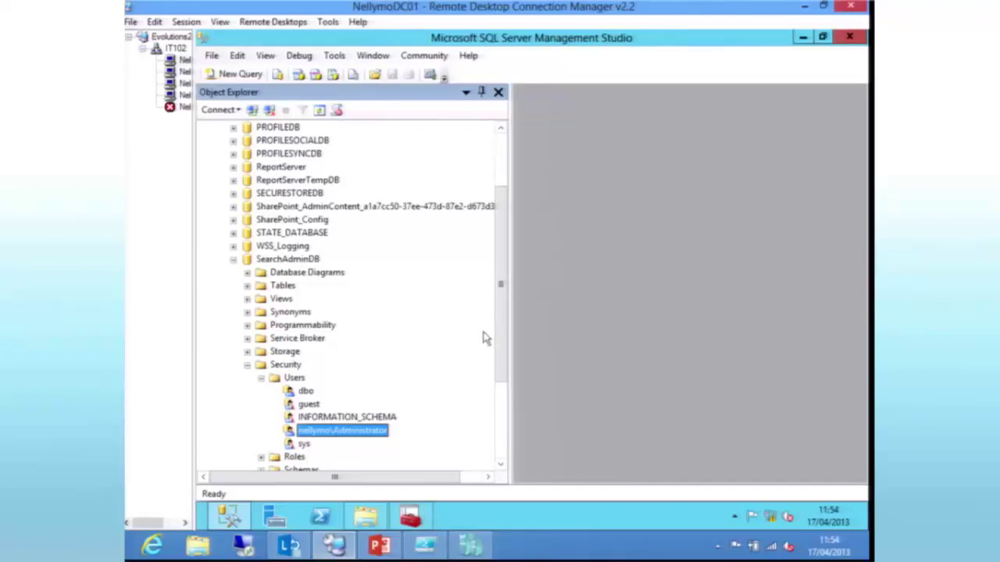
pyautogui.click(802, 37)
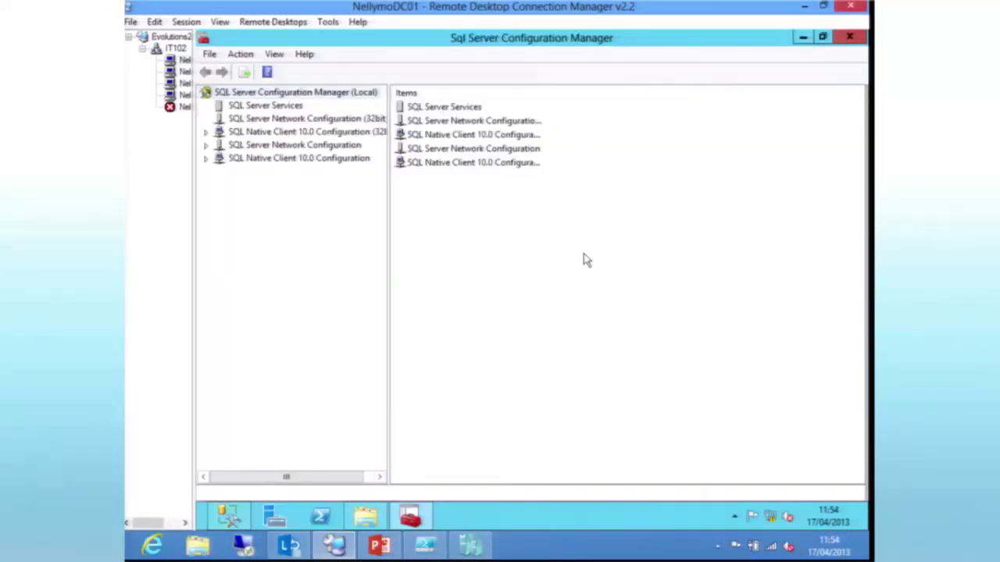
# Switch to the SharePoint server session showing Central Administration's Manage Service Applications page.
pyautogui.click(320, 517)
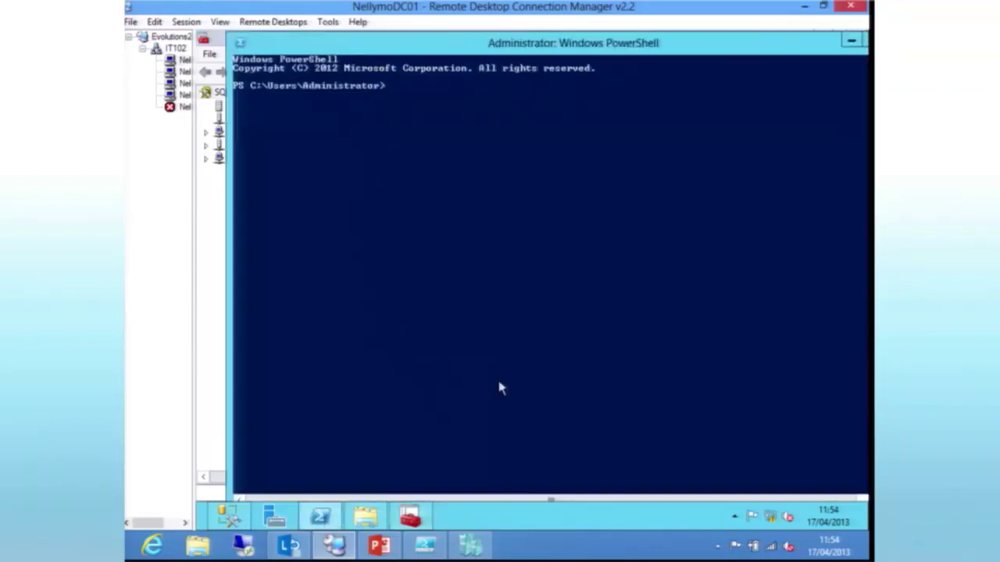
pyautogui.click(851, 40)
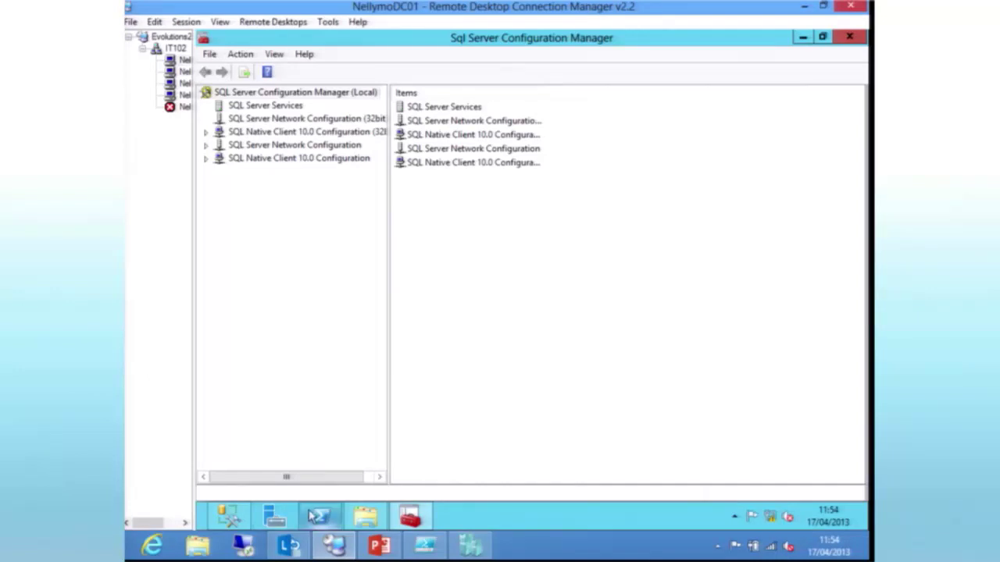
pyautogui.click(186, 71)
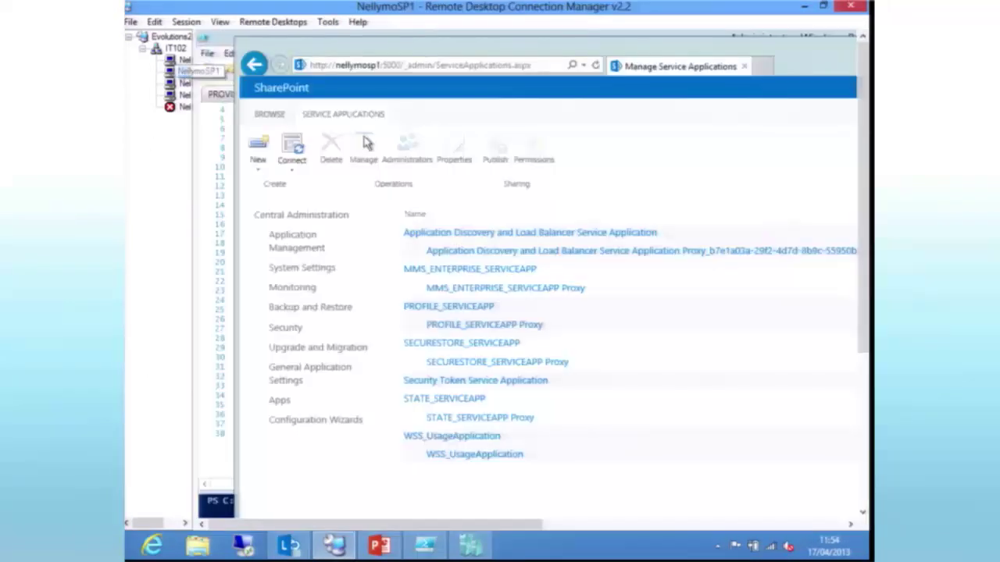
pyautogui.click(589, 492)
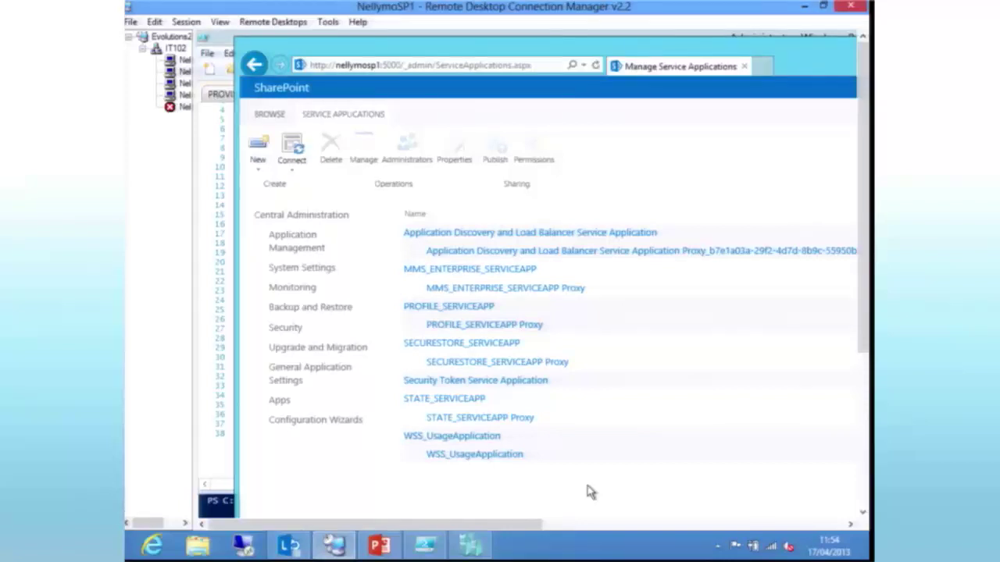
# Resize the Manage Service Applications browser to inspect the list, then minimize it.
pyautogui.doubleClick(754, 46)
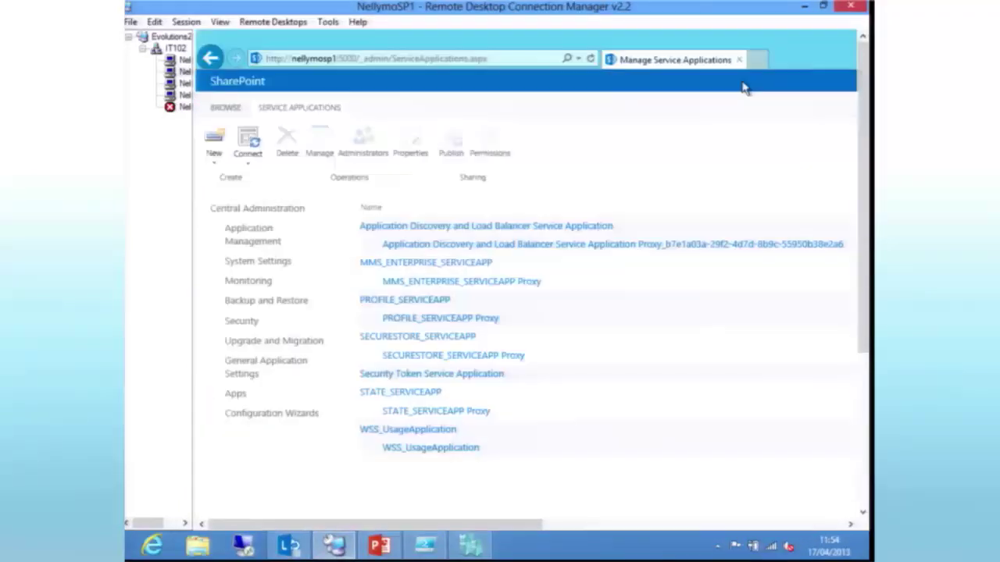
pyautogui.doubleClick(758, 40)
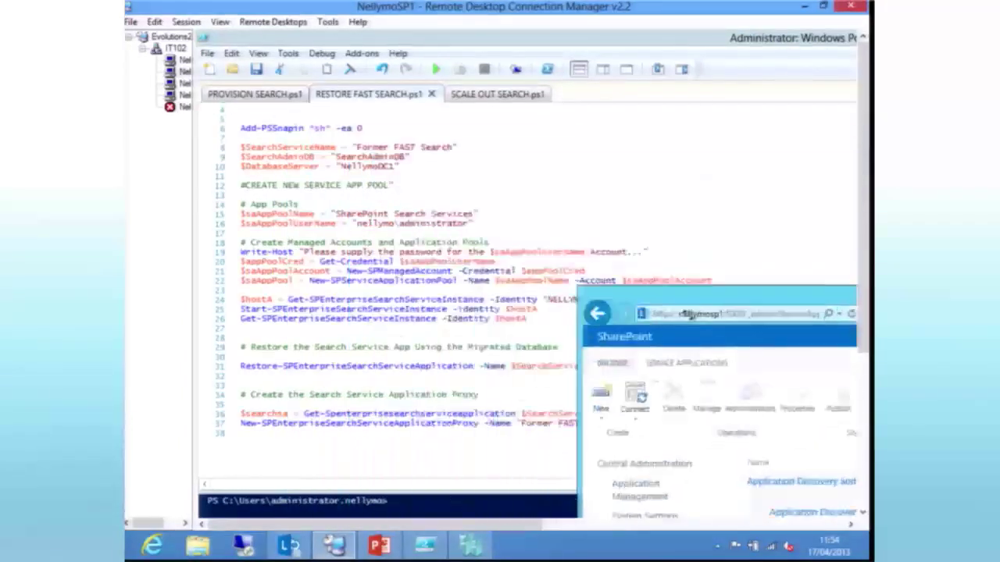
pyautogui.moveTo(264, 53); pyautogui.dragTo(480, 153)
pyautogui.moveTo(585, 161); pyautogui.dragTo(327, 48)
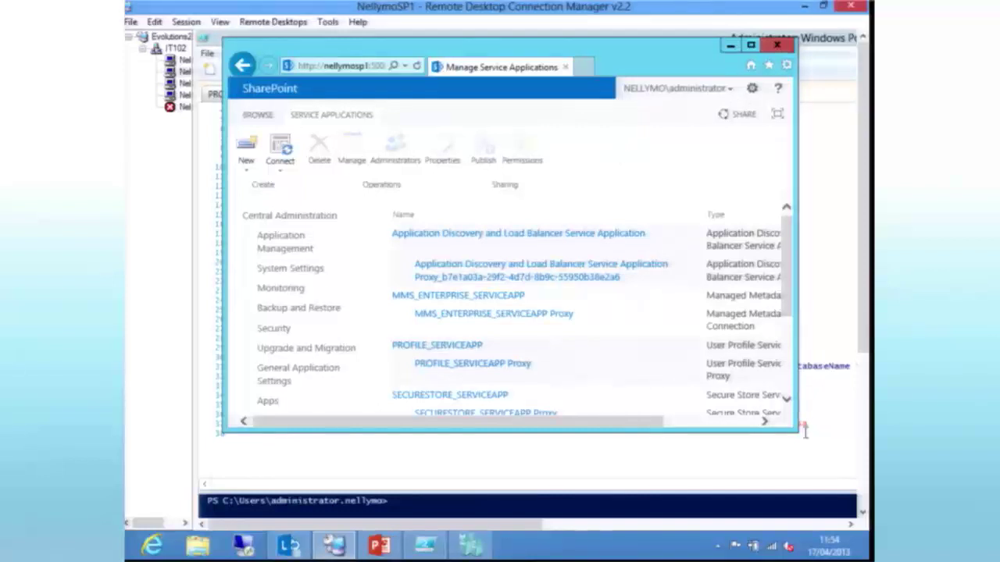
pyautogui.moveTo(795, 431); pyautogui.dragTo(848, 499)
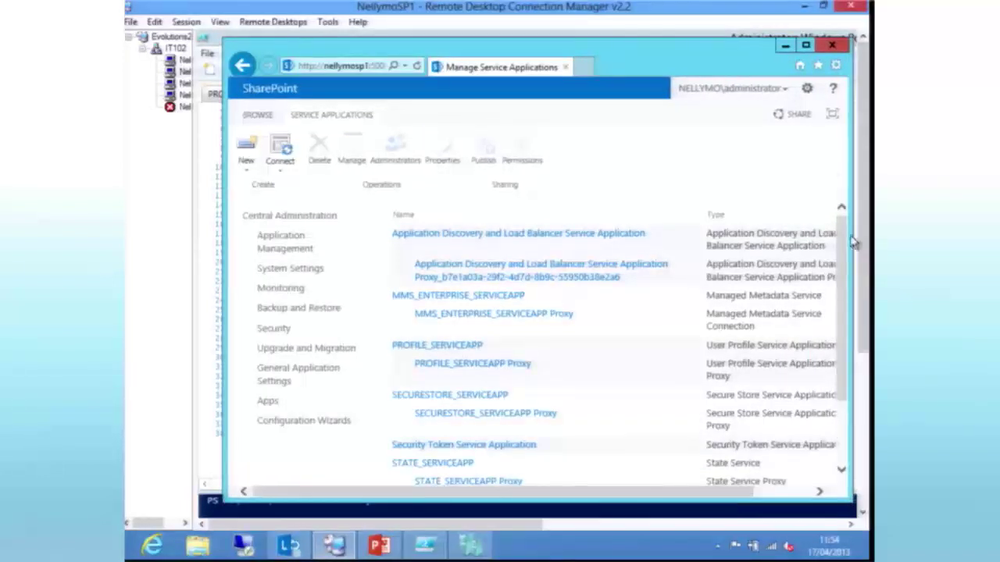
pyautogui.click(785, 45)
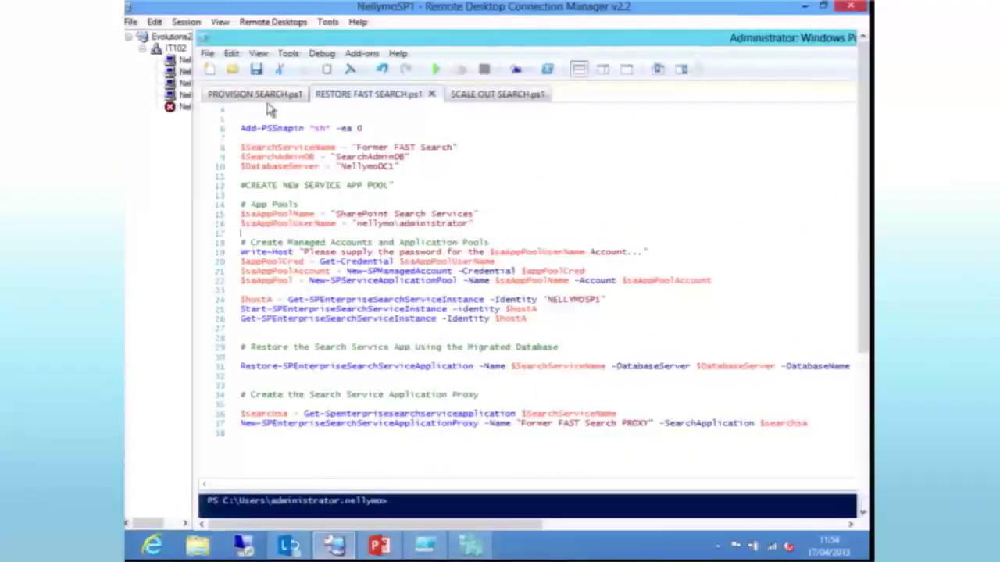
# Select lines 6–22 of RESTORE FAST SEARCH.ps1, from snap-in load through app pool creation.
pyautogui.click(449, 224)
pyautogui.scroll(-1, 479, 205)
pyautogui.scroll(2, 395, 175)
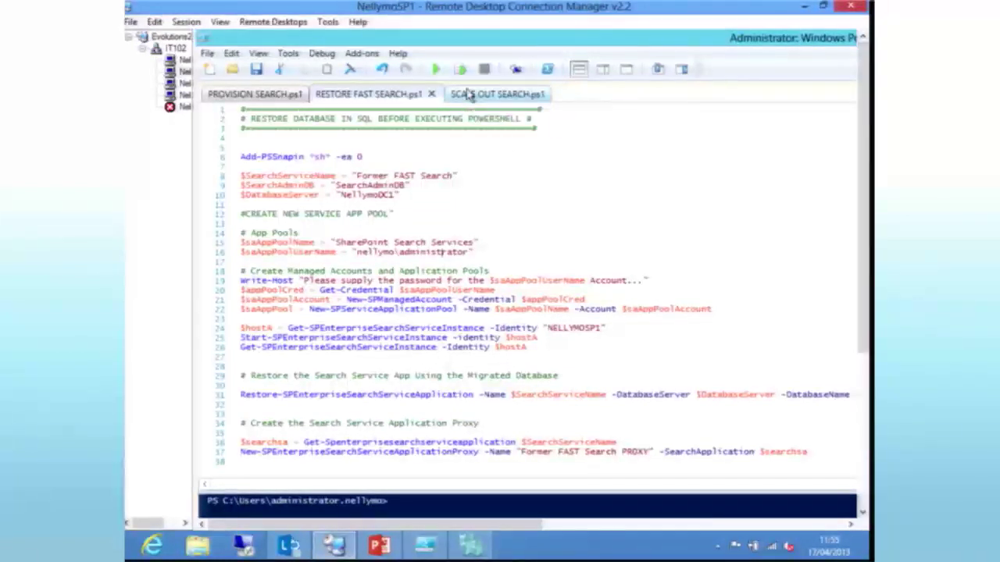
pyautogui.moveTo(241, 156); pyautogui.dragTo(740, 310)
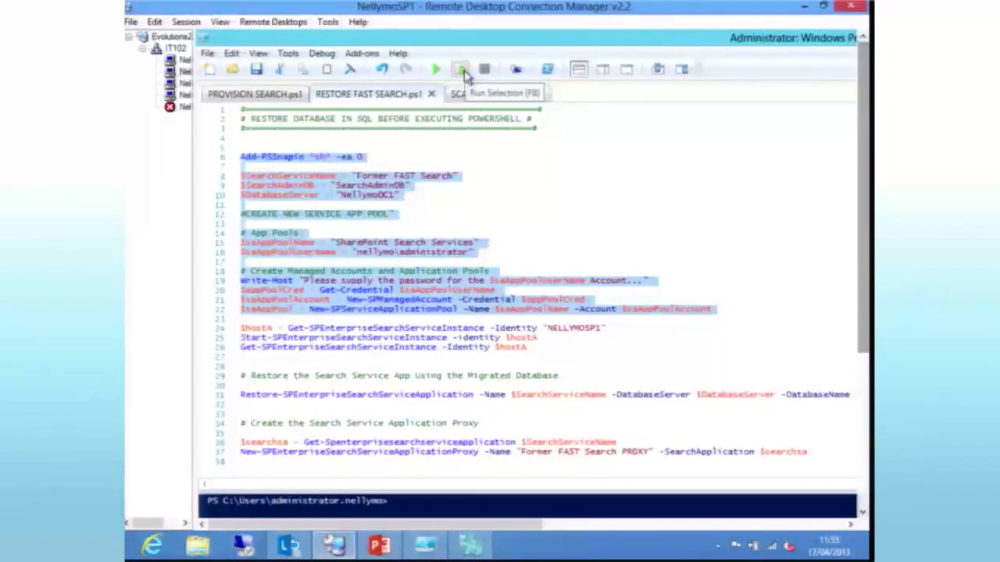
# Run lines 6–22, entering the managed account password when prompted, then select lines 24–26.
pyautogui.click(463, 70)
pyautogui.moveTo(774, 291); pyautogui.dragTo(582, 275)
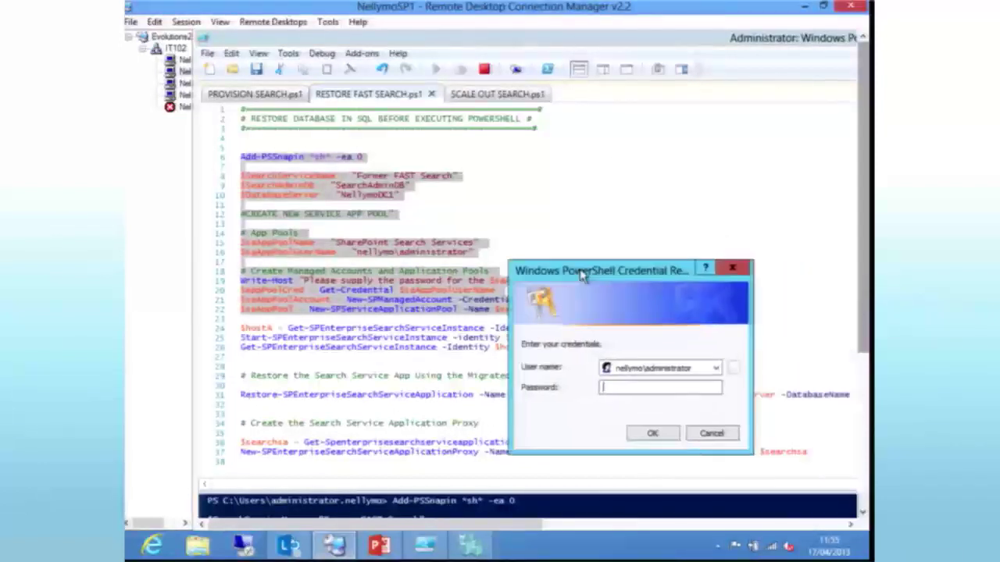
pyautogui.write('••••••')
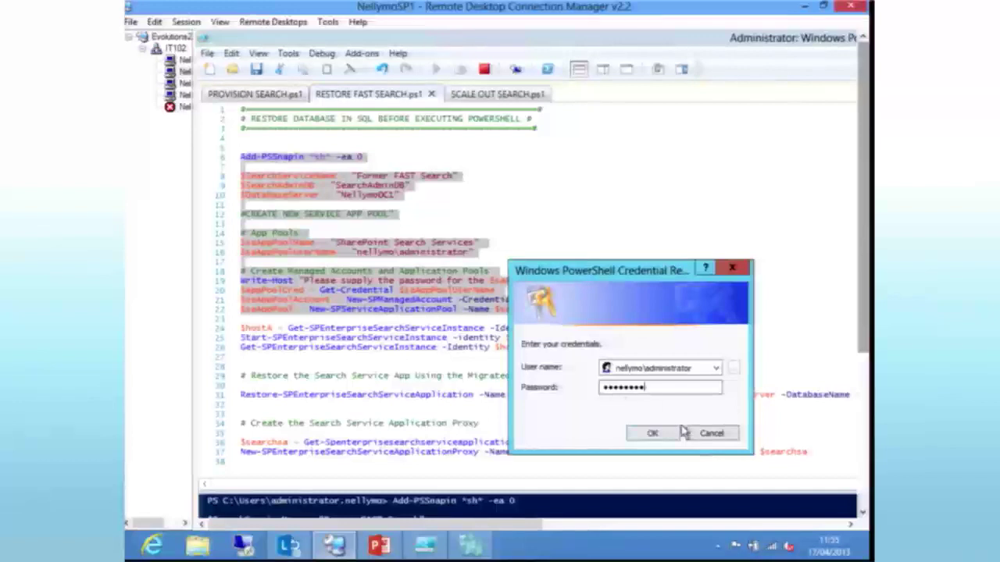
pyautogui.click(652, 433)
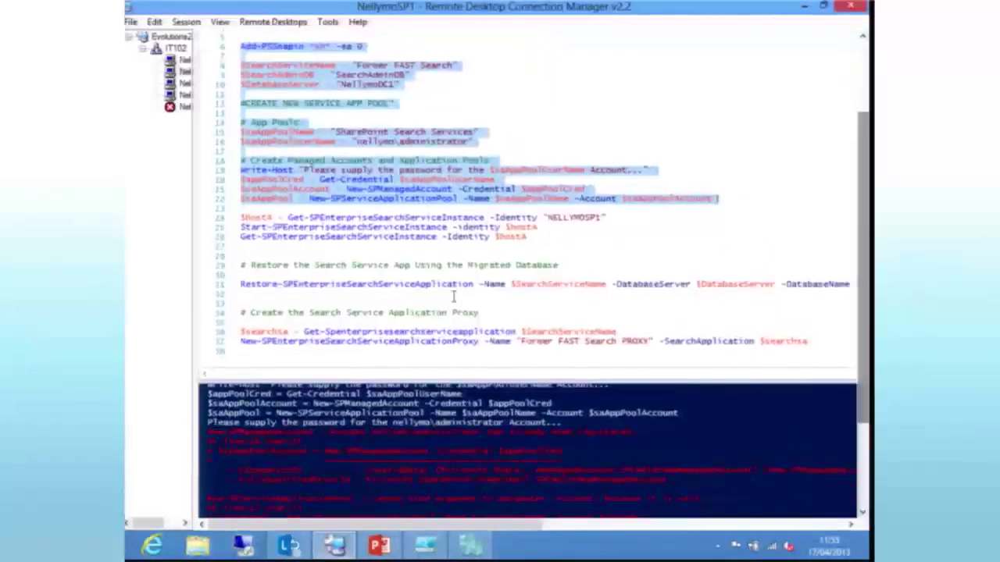
pyautogui.moveTo(239, 217); pyautogui.dragTo(578, 238)
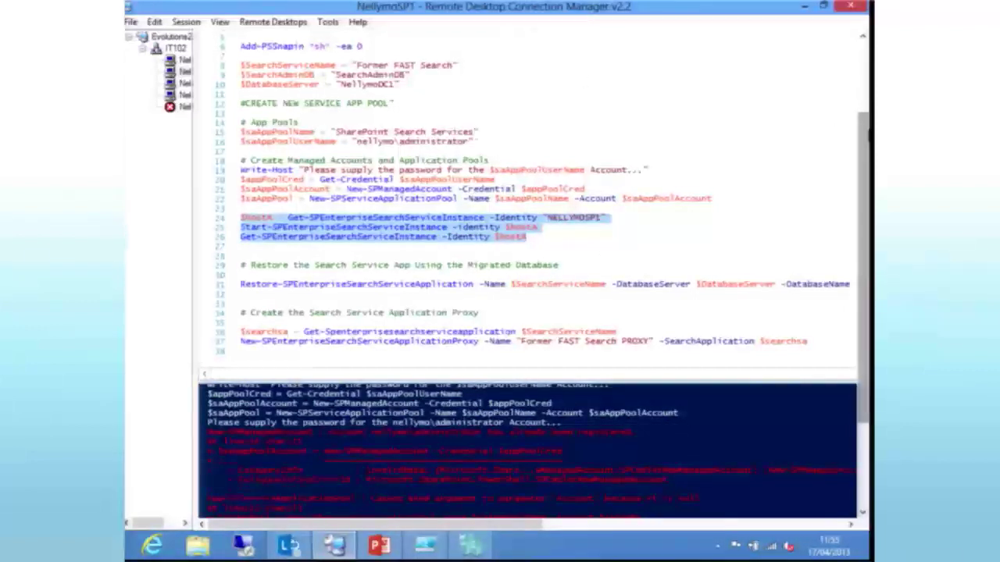
pyautogui.scroll(2, 862, 133)
# Run lines 24–26 and enlarge the console to read NELLYMOSP1's search instance status, Provisioning.
pyautogui.click(460, 36)
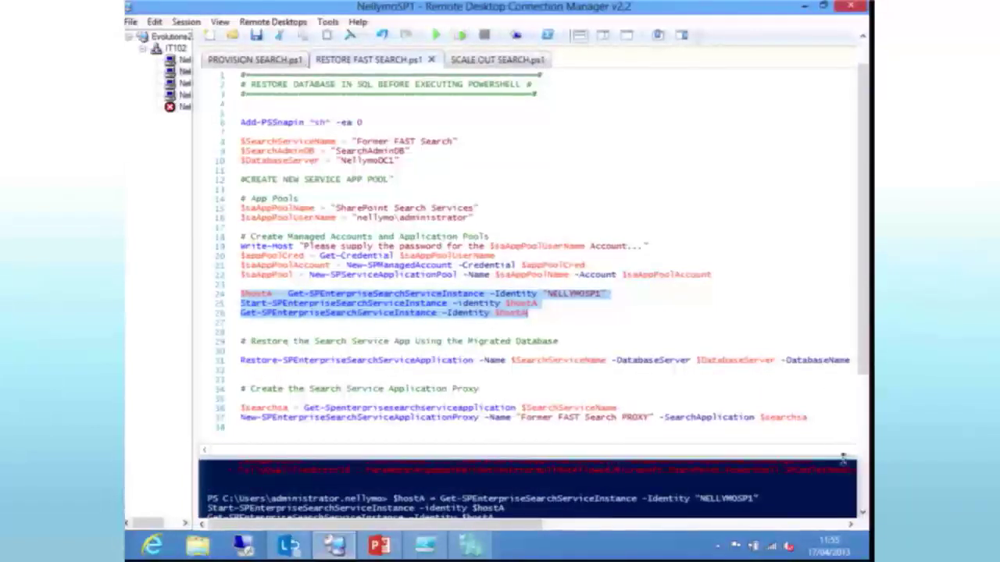
pyautogui.moveTo(822, 457); pyautogui.dragTo(826, 368)
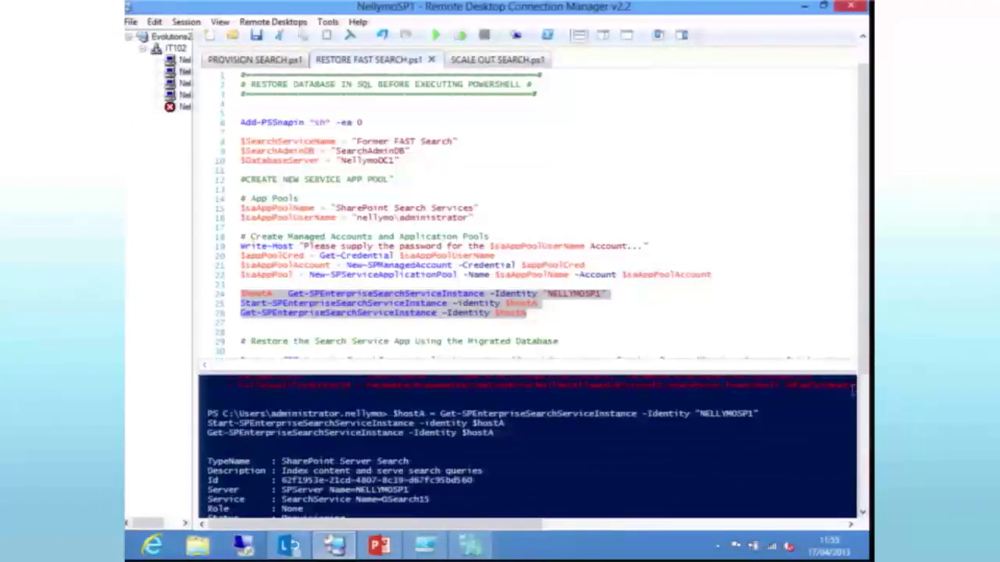
pyautogui.click(822, 415)
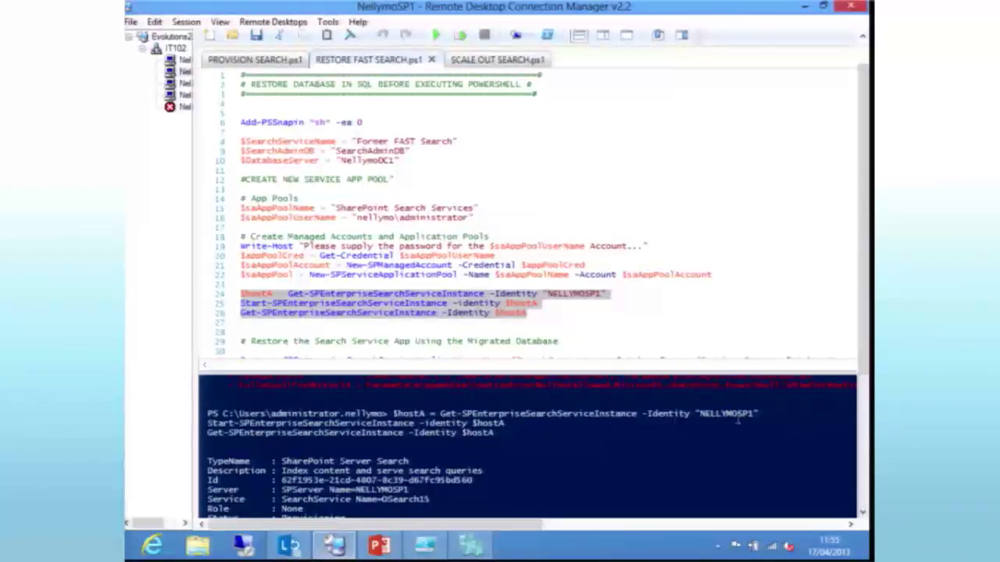
pyautogui.scroll(2, 728, 409)
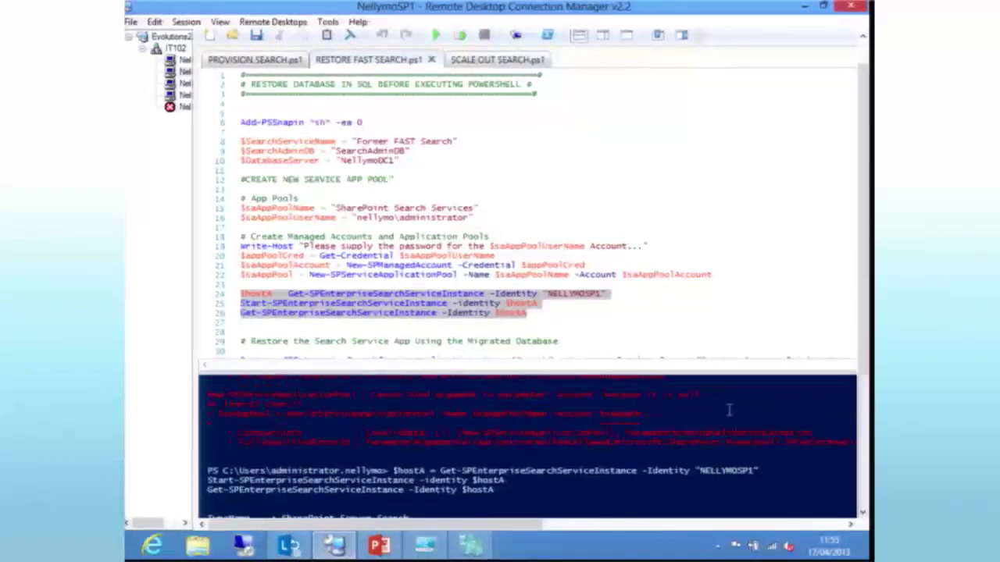
pyautogui.scroll(2, 729, 410)
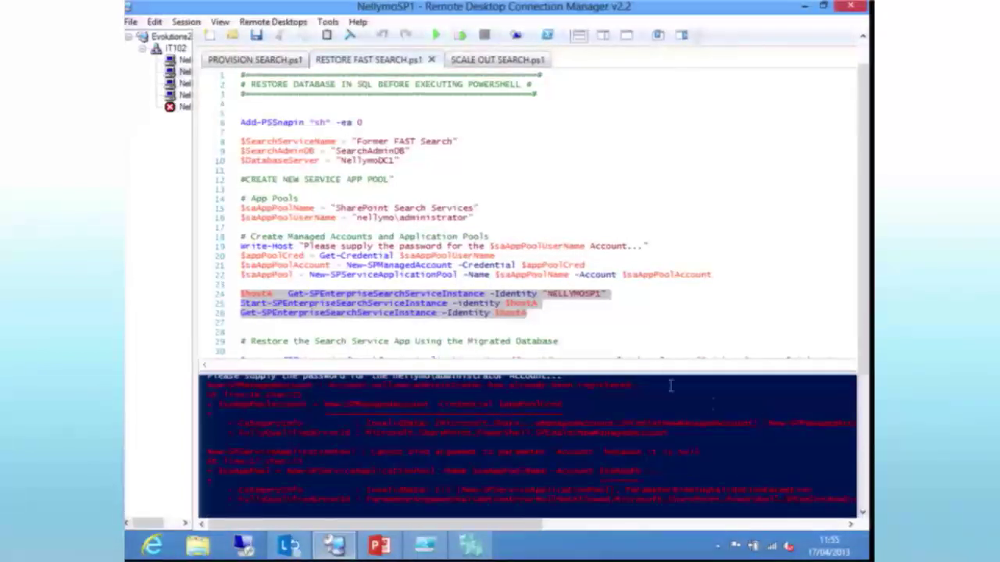
pyautogui.click(564, 196)
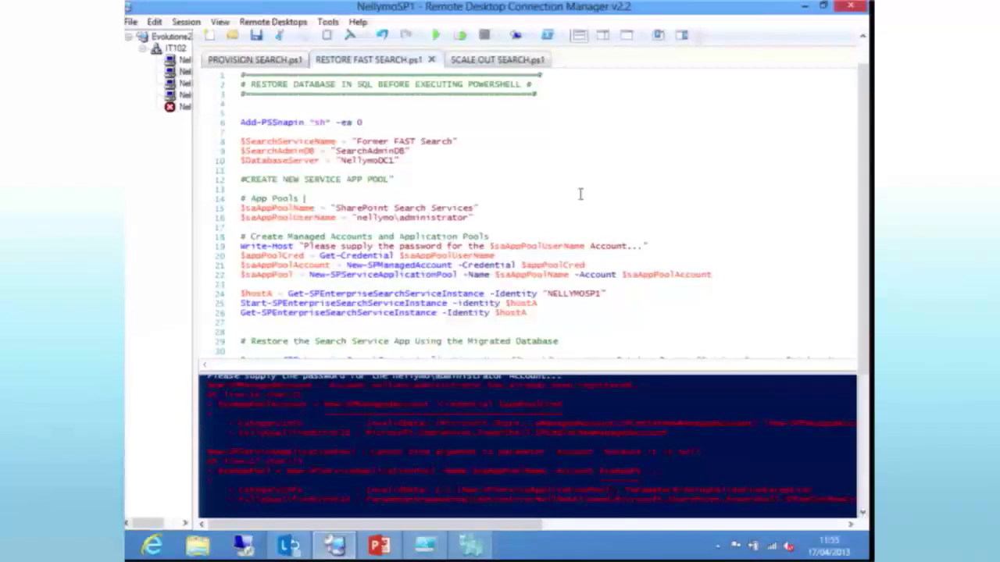
pyautogui.scroll(-2, 580, 193)
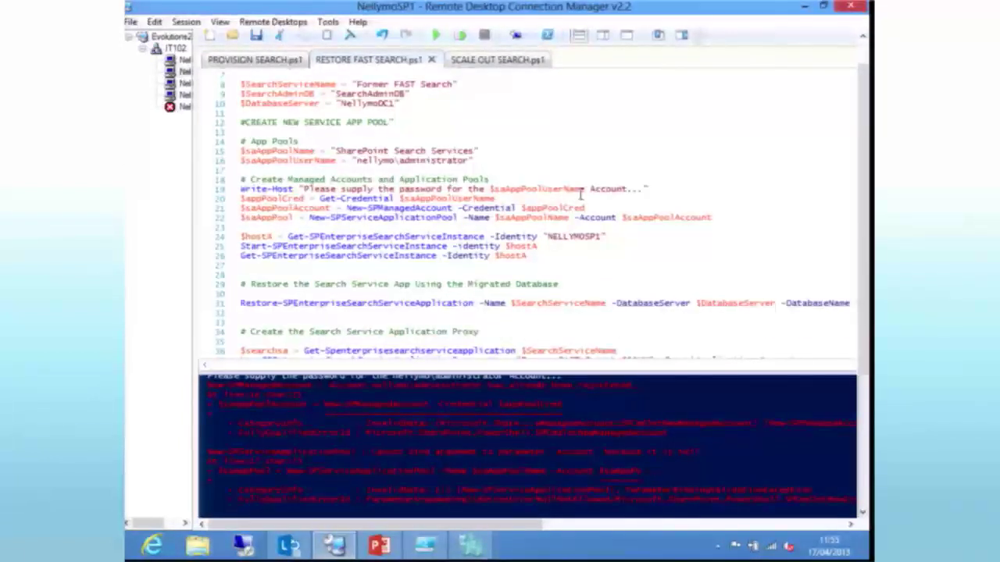
pyautogui.scroll(-1, 581, 194)
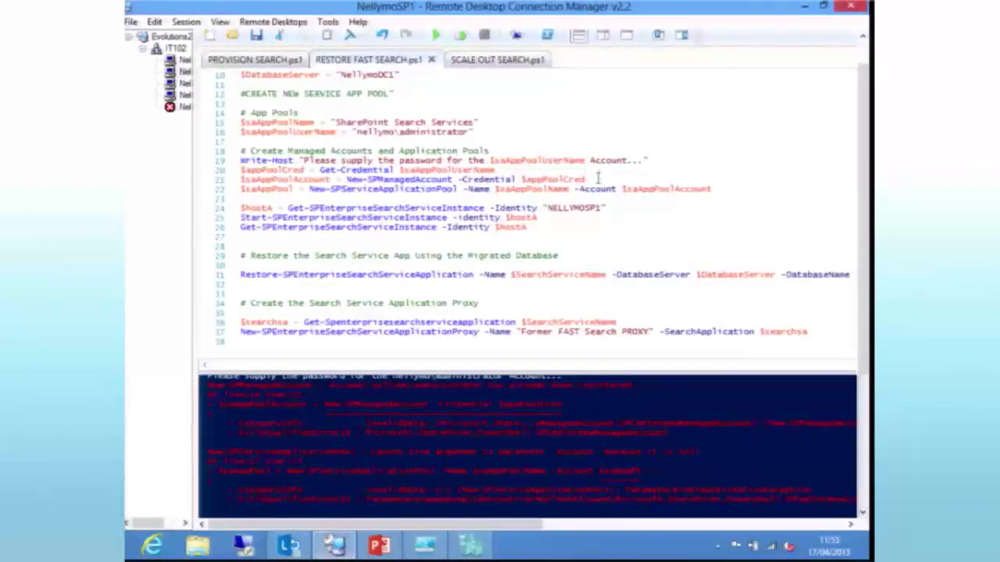
pyautogui.scroll(-1, 598, 178)
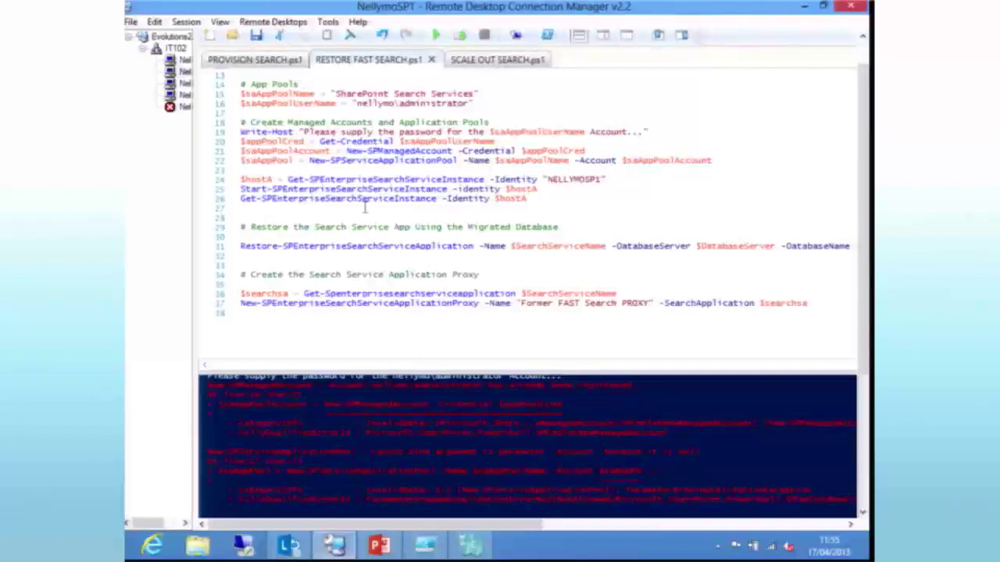
pyautogui.press('F8')
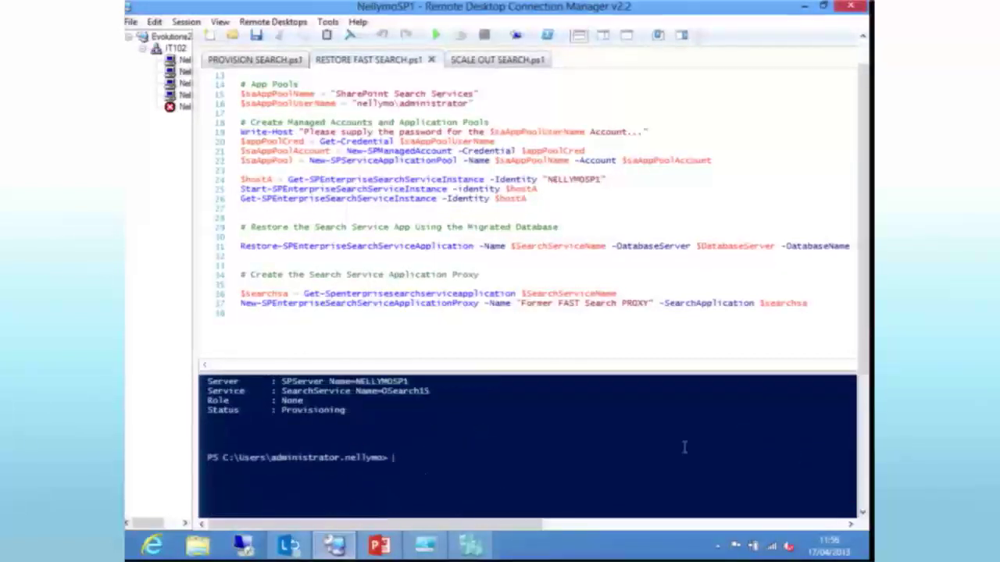
pyautogui.scroll(2, 594, 439)
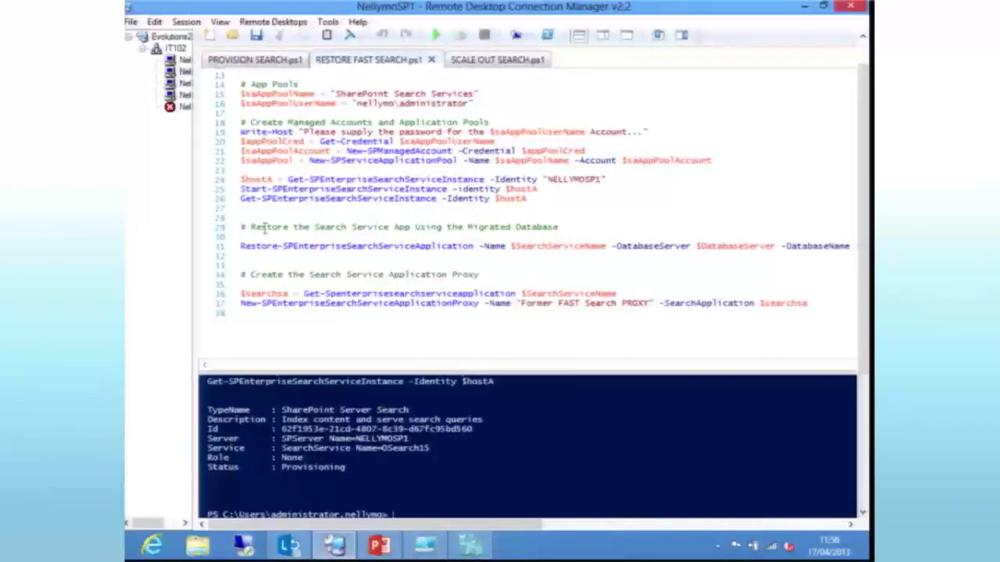
# Rerun the line 26 status check, confirming the NELLYMOSP1 search instance is Online, then select line 31.
pyautogui.click(221, 199)
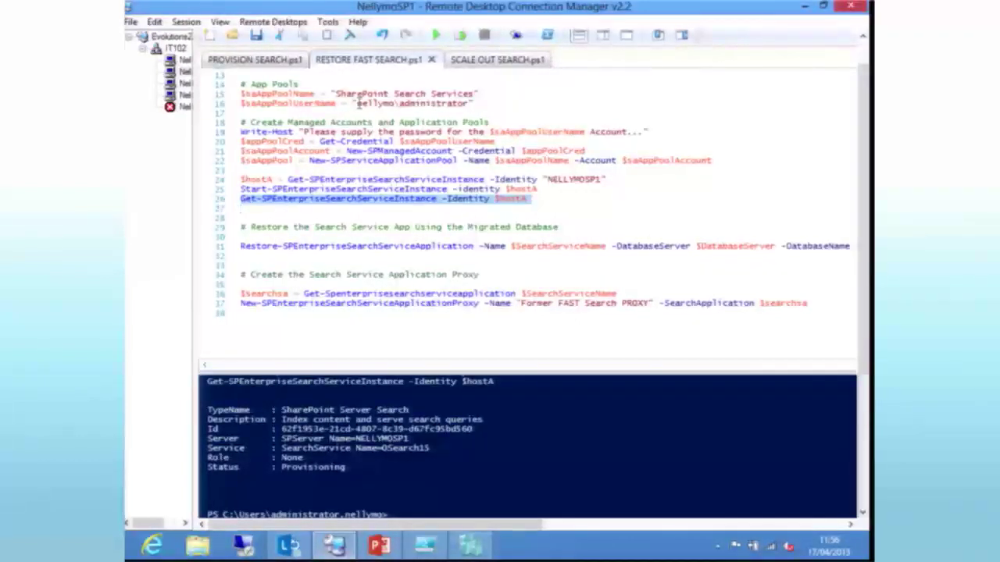
pyautogui.click(462, 37)
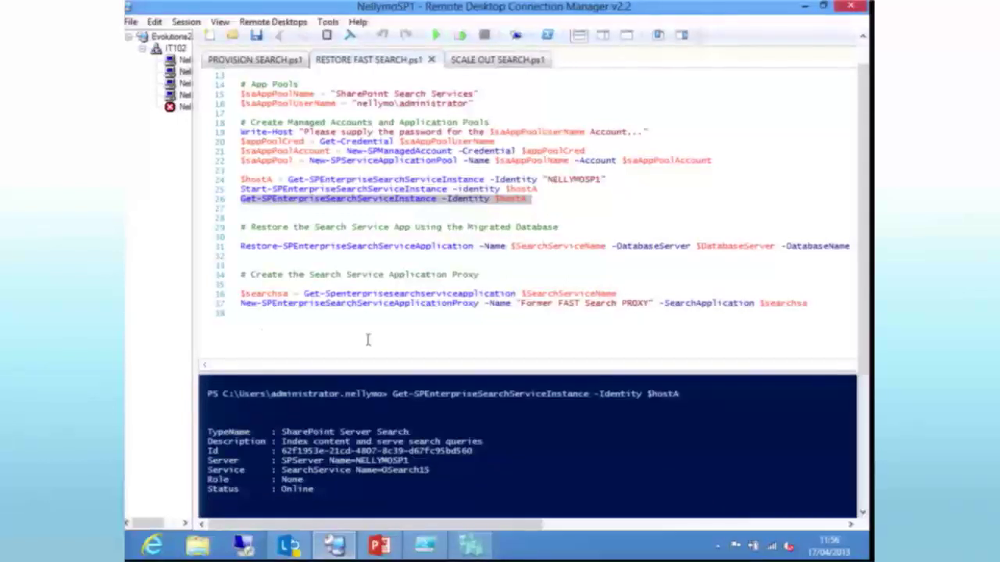
pyautogui.click(217, 248)
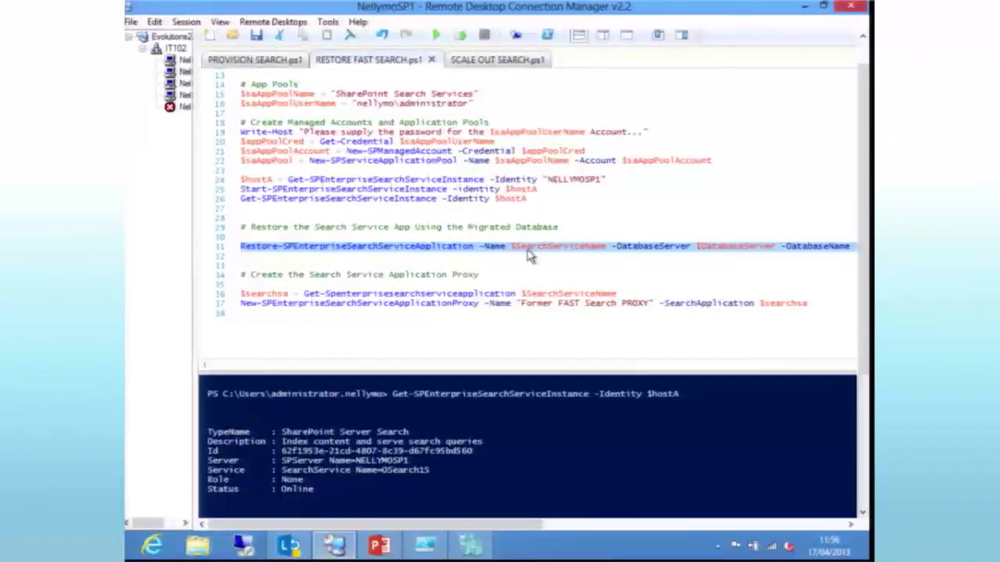
# Run the line 31 Restore-SPEnterpriseSearchServiceApplication command against the migrated SearchAdminDB.
pyautogui.click(463, 38)
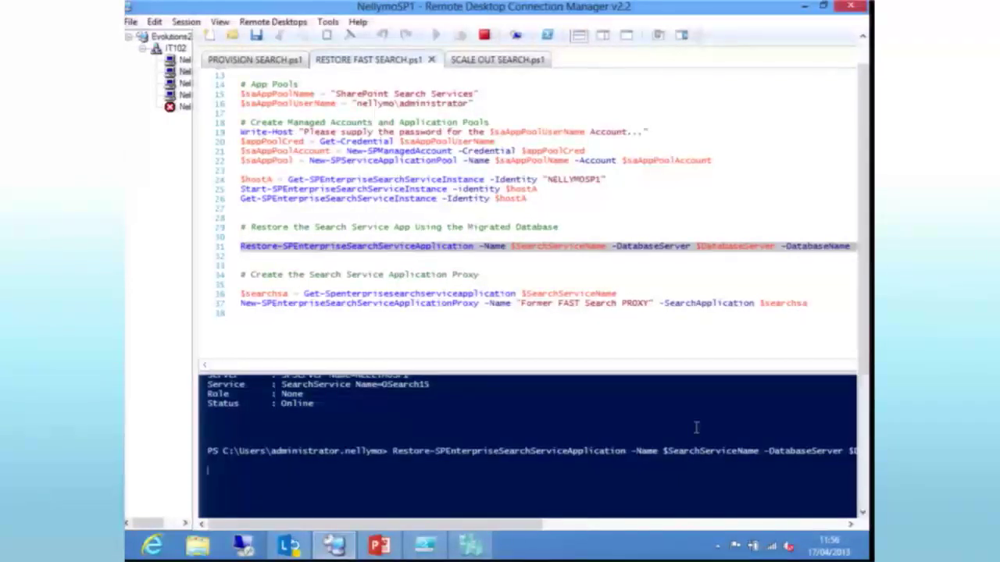
pyautogui.moveTo(855, 516)
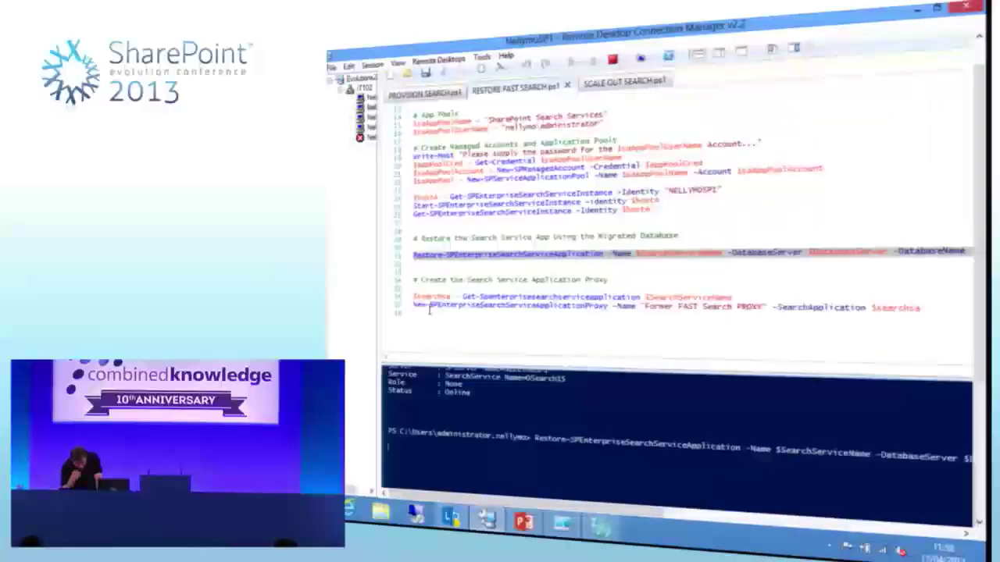
# Switch to Central Administration's Manage Service Applications page to look for the Former FAST Search entry.
pyautogui.click(976, 508)
pyautogui.click(547, 487)
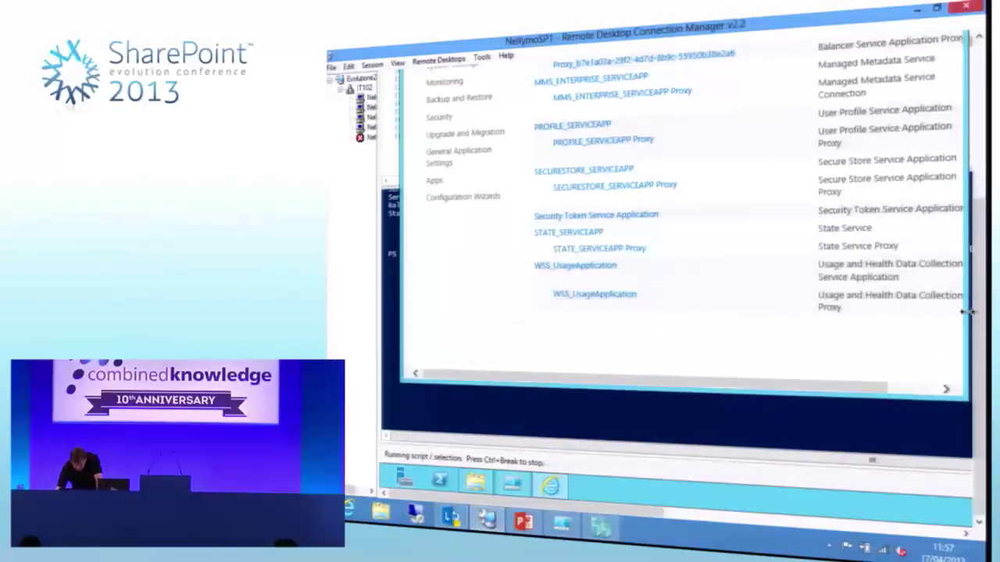
pyautogui.scroll(2, 556, 402)
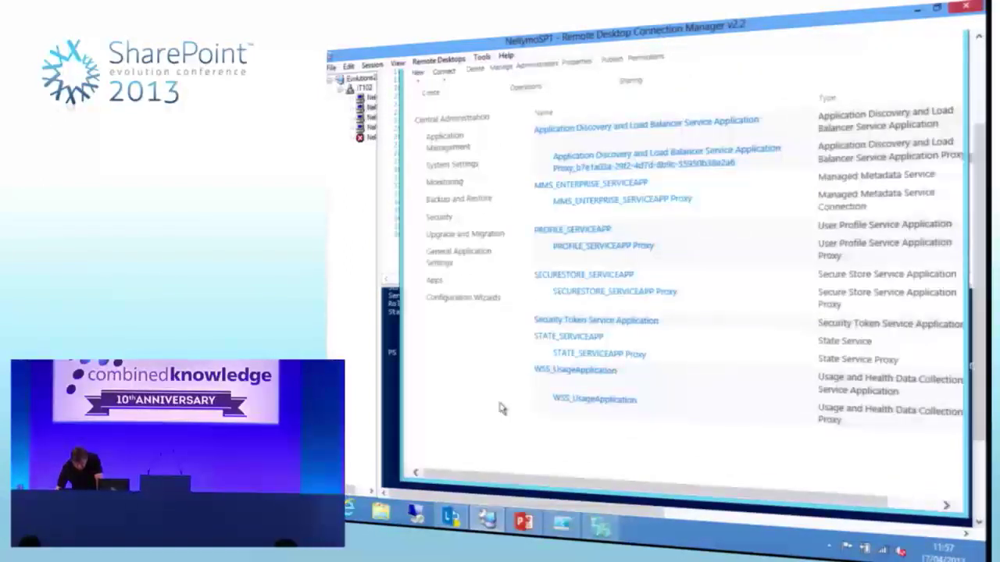
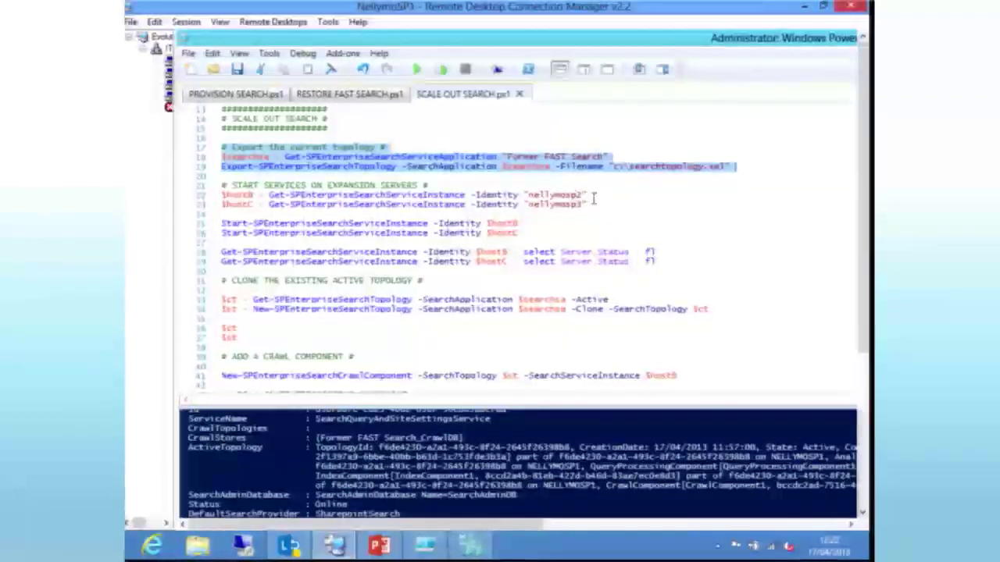
# Export the current search topology to c:\searchtopology.xml.
pyautogui.click(309, 159)
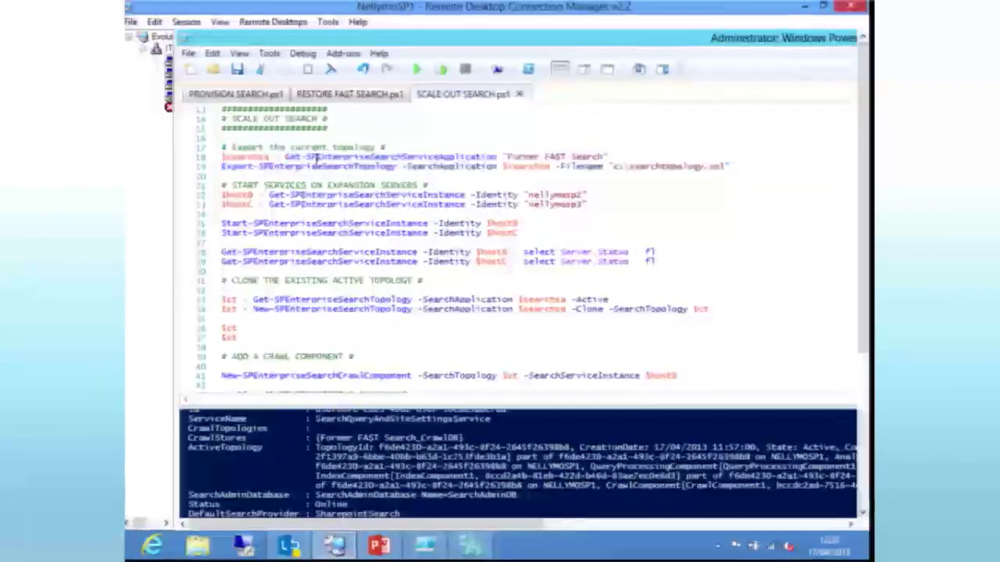
pyautogui.moveTo(205, 147); pyautogui.dragTo(733, 167)
pyautogui.click(441, 71)
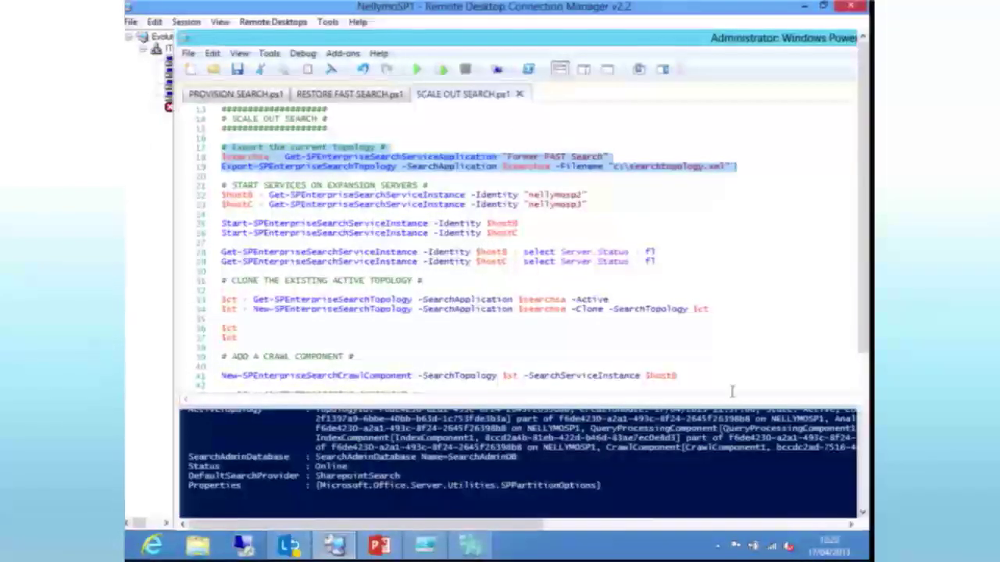
pyautogui.moveTo(864, 367); pyautogui.dragTo(864, 437)
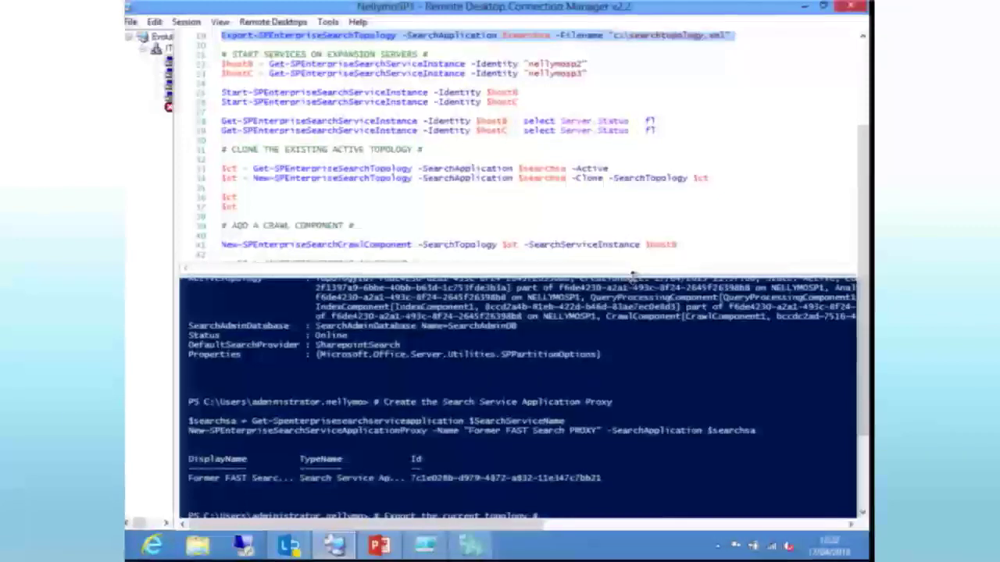
# Retrieve the search service instances on expansion servers nellymosp2 and nellymosp3.
pyautogui.click(224, 50)
pyautogui.moveTo(224, 50); pyautogui.dragTo(628, 74)
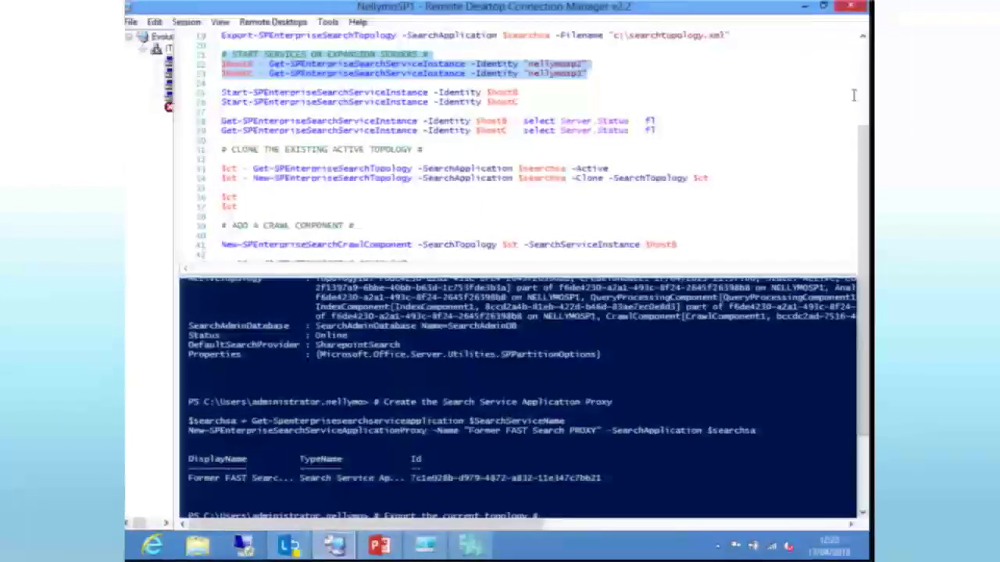
pyautogui.scroll(3, 862, 234)
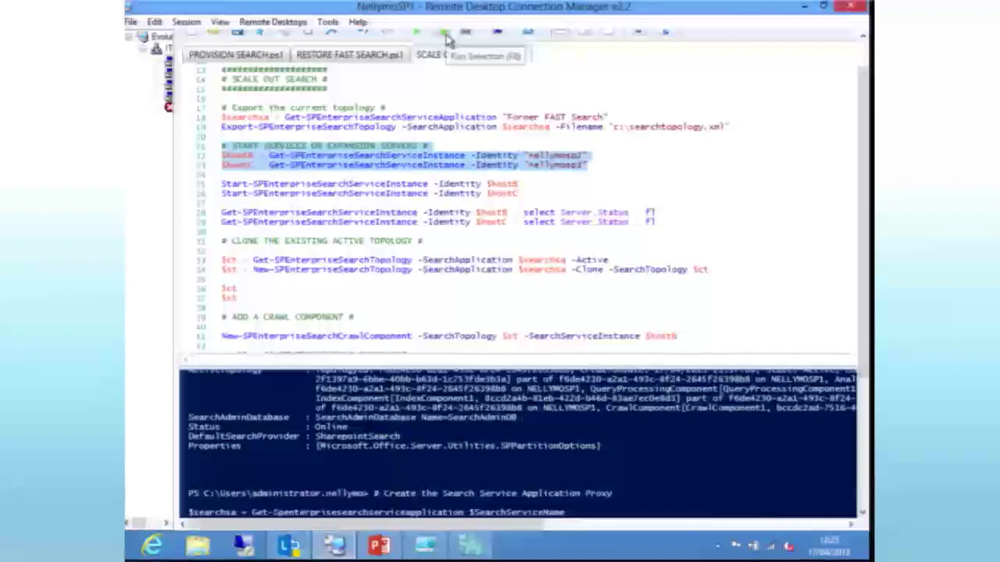
pyautogui.click(513, 136)
pyautogui.scroll(-2, 514, 137)
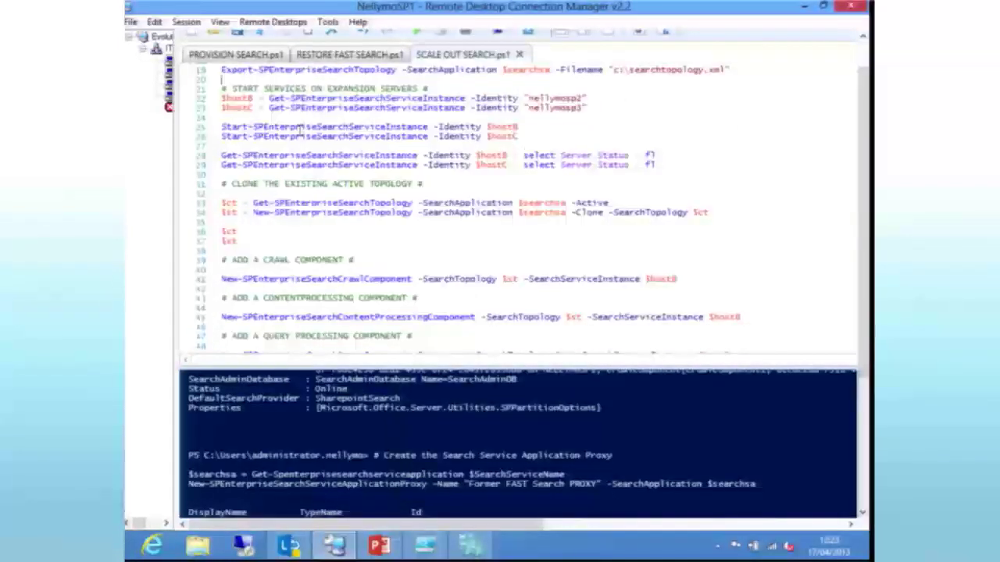
# Start the search service instances on nellymosp2 and nellymosp3.
pyautogui.moveTo(528, 137); pyautogui.dragTo(221, 127)
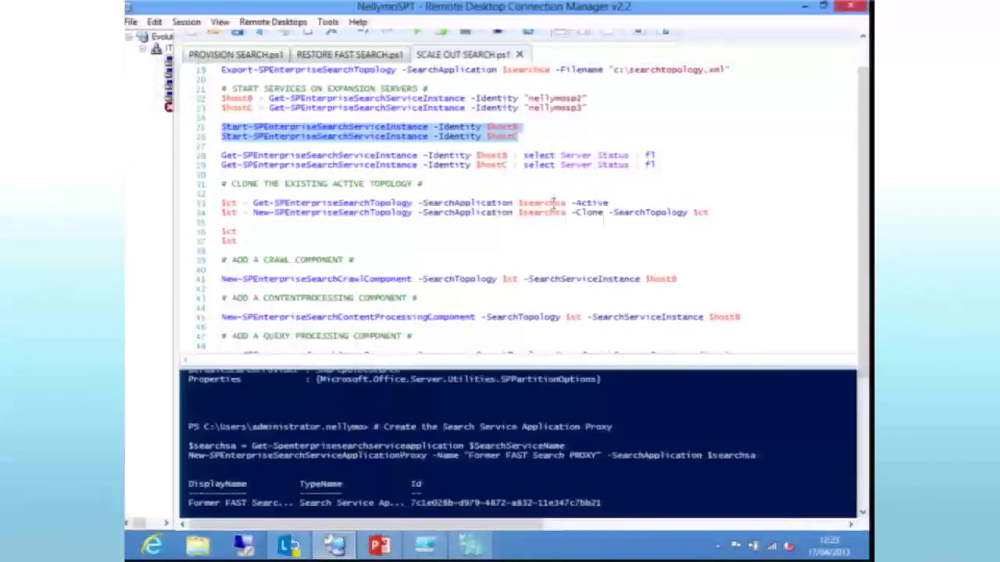
pyautogui.scroll(-1, 866, 376)
pyautogui.scroll(-2, 866, 377)
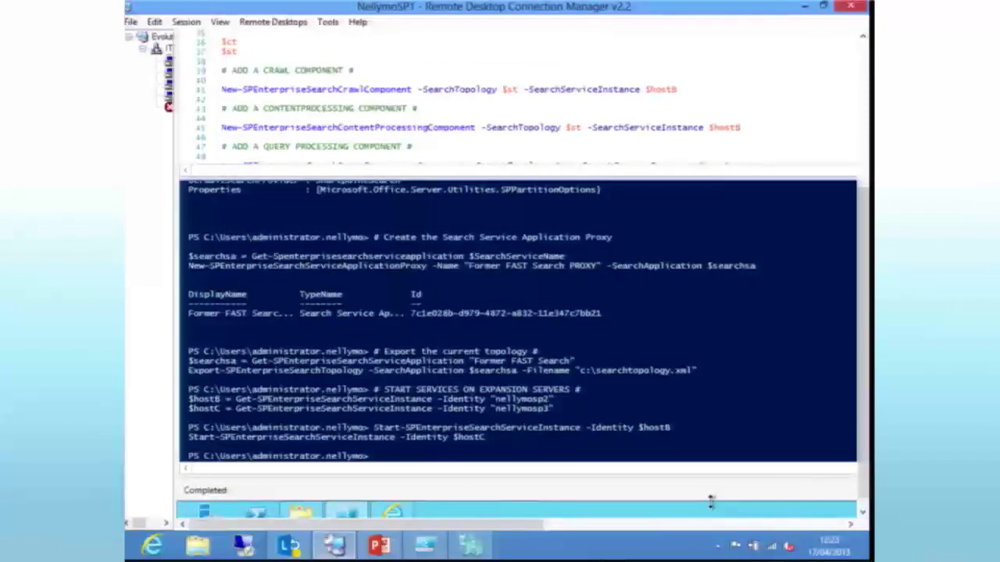
pyautogui.moveTo(709, 504); pyautogui.dragTo(685, 508)
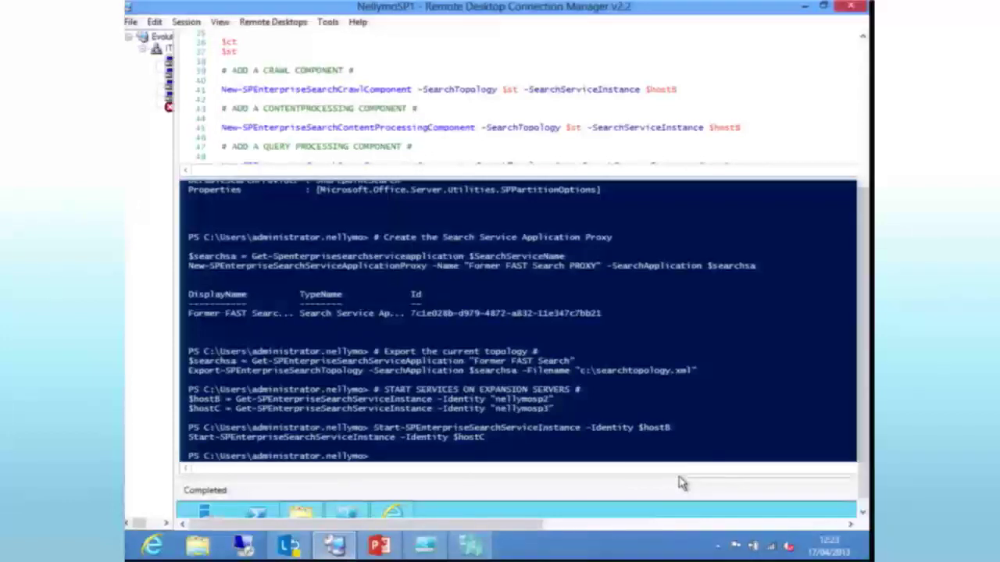
pyautogui.scroll(4, 865, 151)
pyautogui.moveTo(588, 45); pyautogui.dragTo(525, 56)
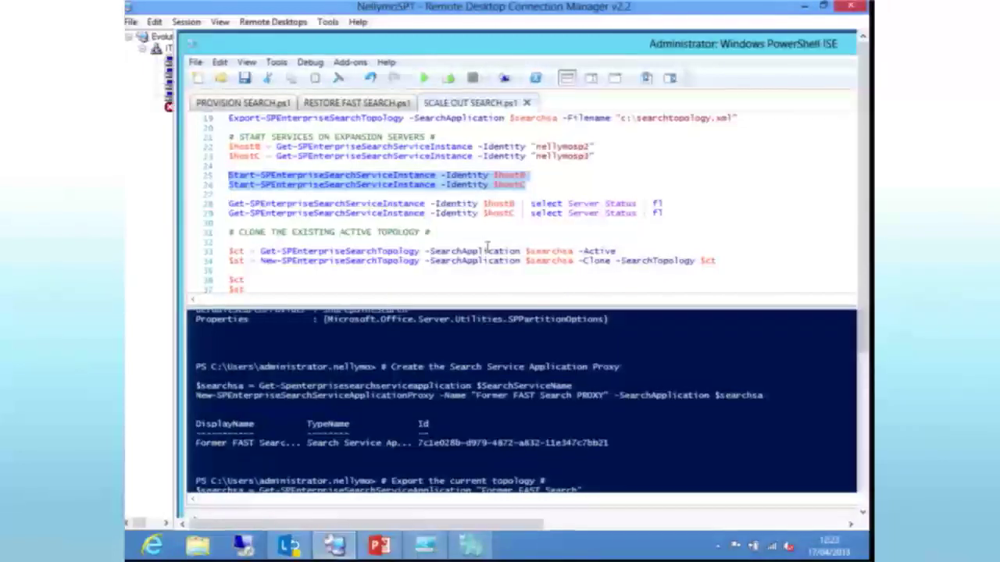
# List Server and Status of the search service instances, showing NELLYMOSP2 and NELLYMOSP3 Online.
pyautogui.click(543, 235)
pyautogui.moveTo(231, 204); pyautogui.dragTo(664, 213)
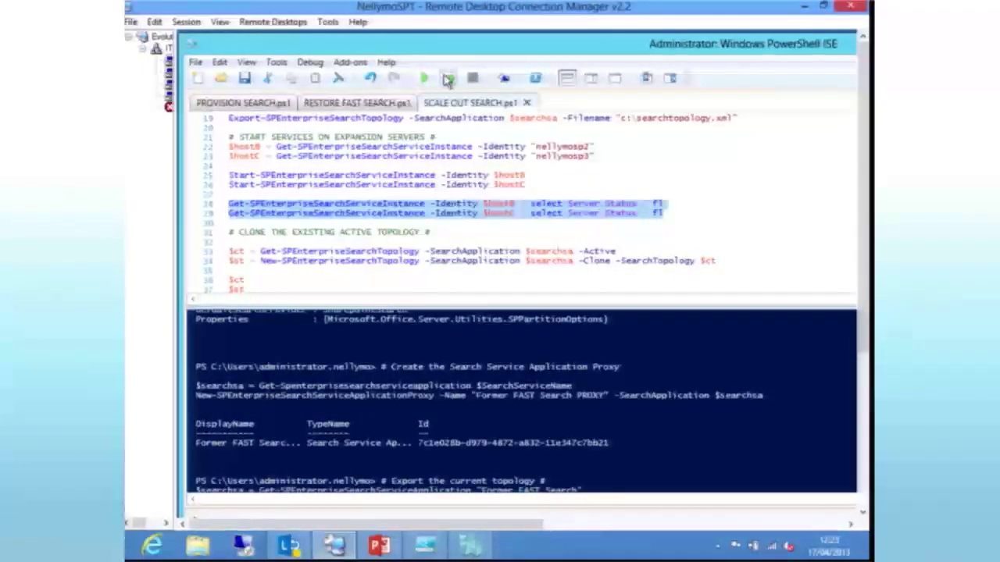
pyautogui.click(447, 78)
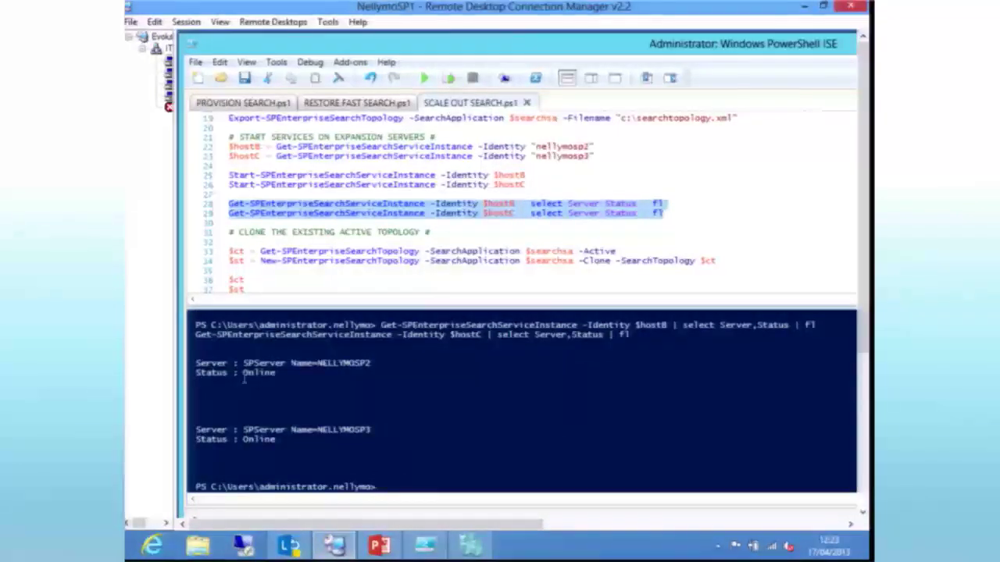
pyautogui.click(300, 381)
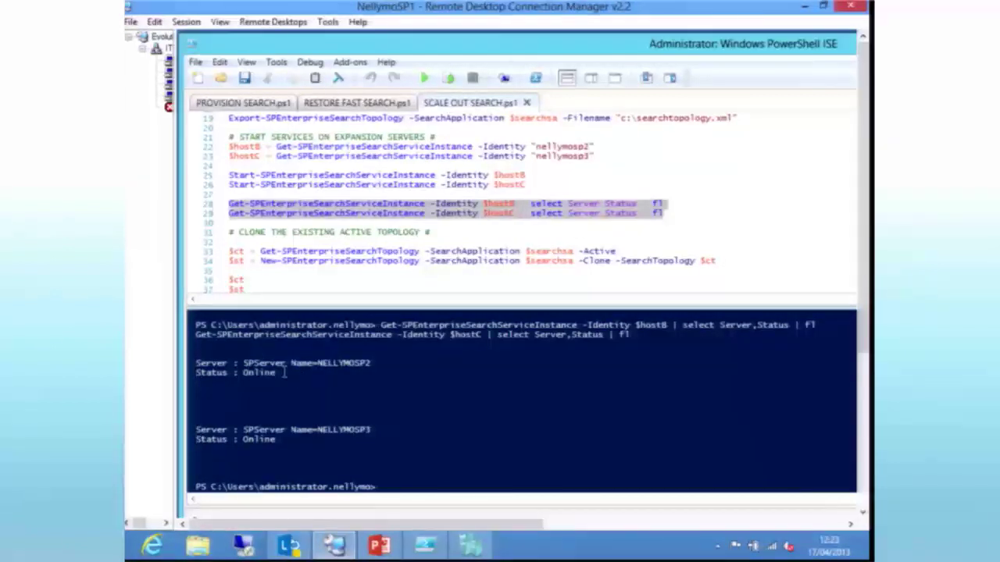
pyautogui.click(716, 261)
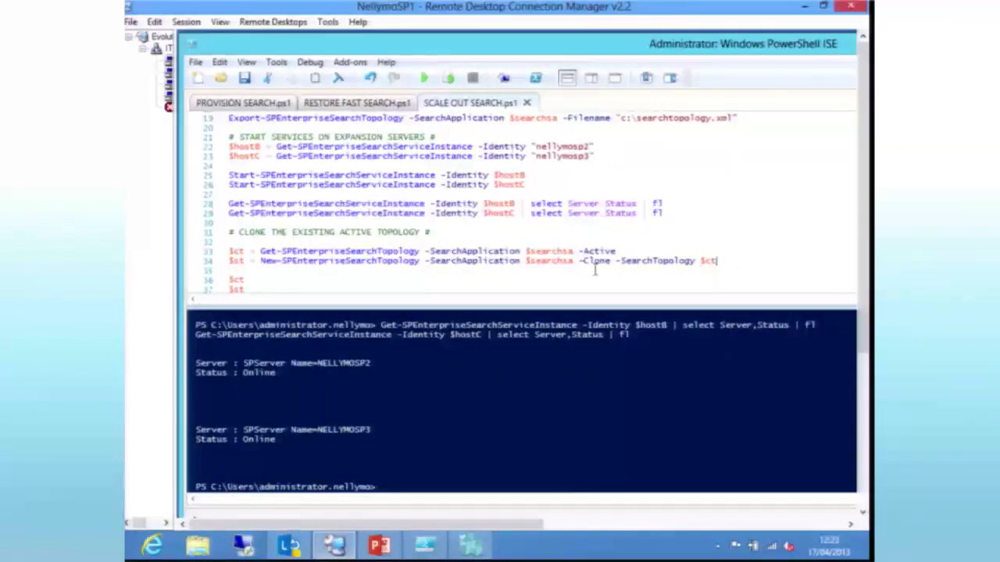
pyautogui.scroll(-2, 596, 266)
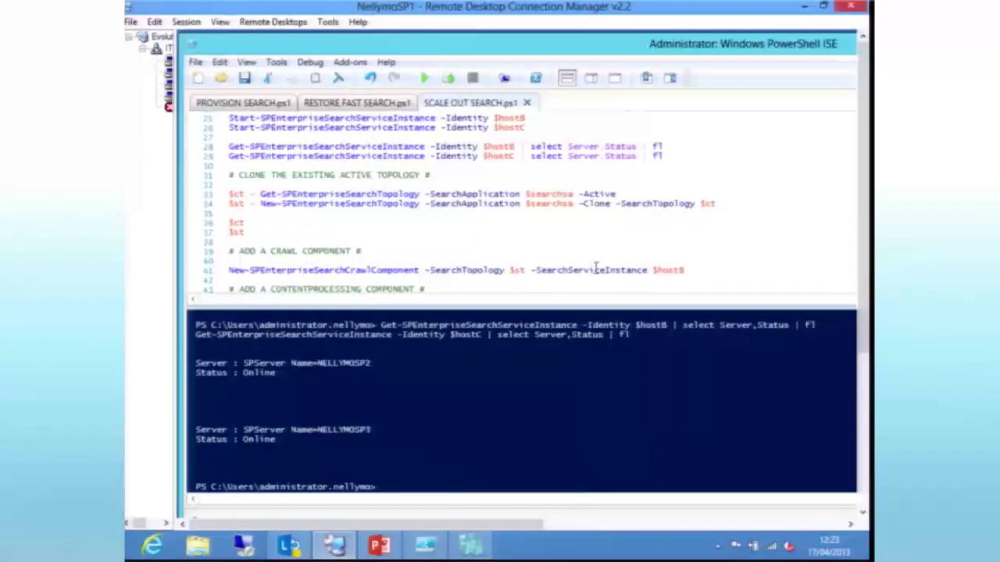
# Store the active topology in $ct, clone it into $st, and list both topologies.
pyautogui.click(213, 193)
pyautogui.click(447, 77)
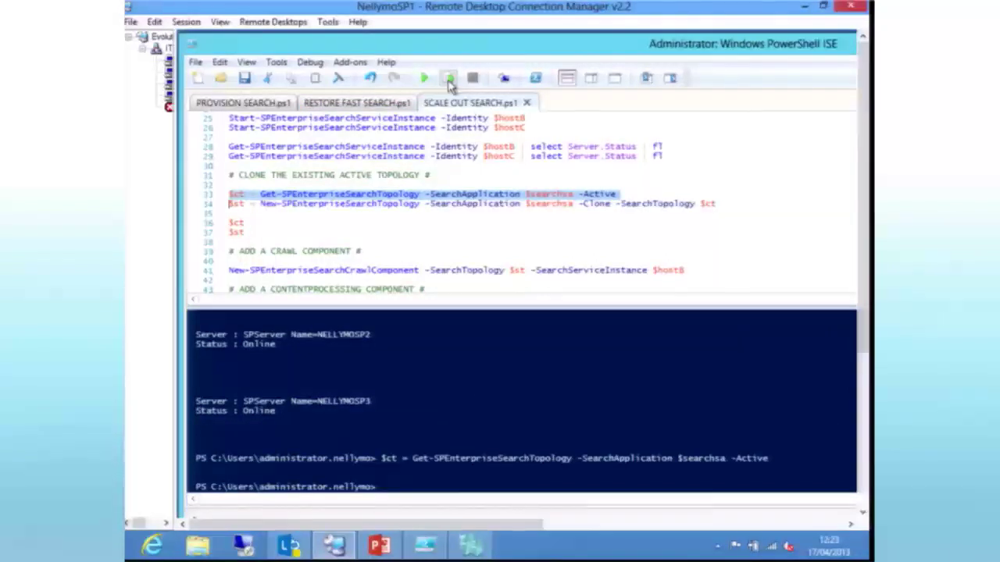
pyautogui.click(209, 204)
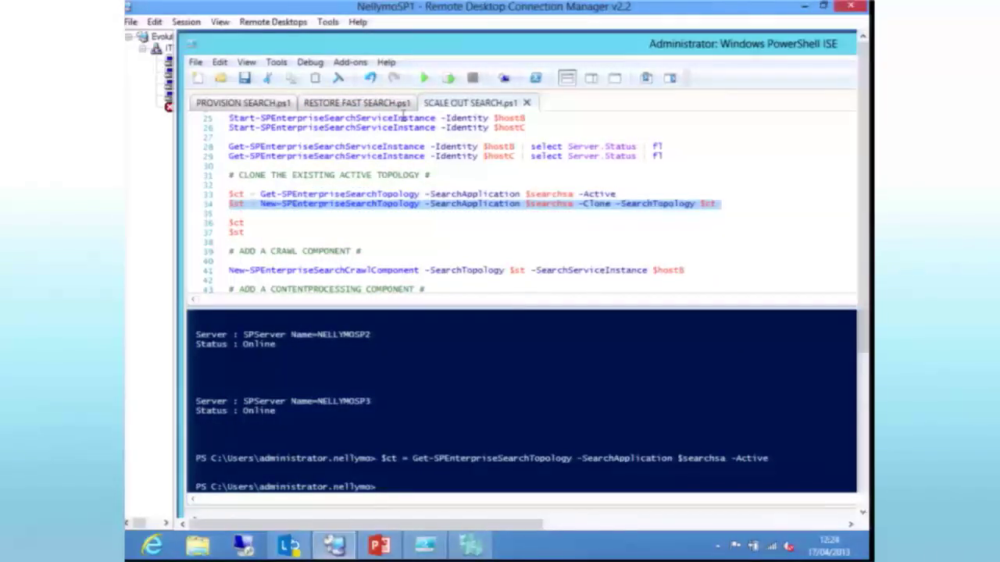
pyautogui.click(447, 77)
pyautogui.click(466, 402)
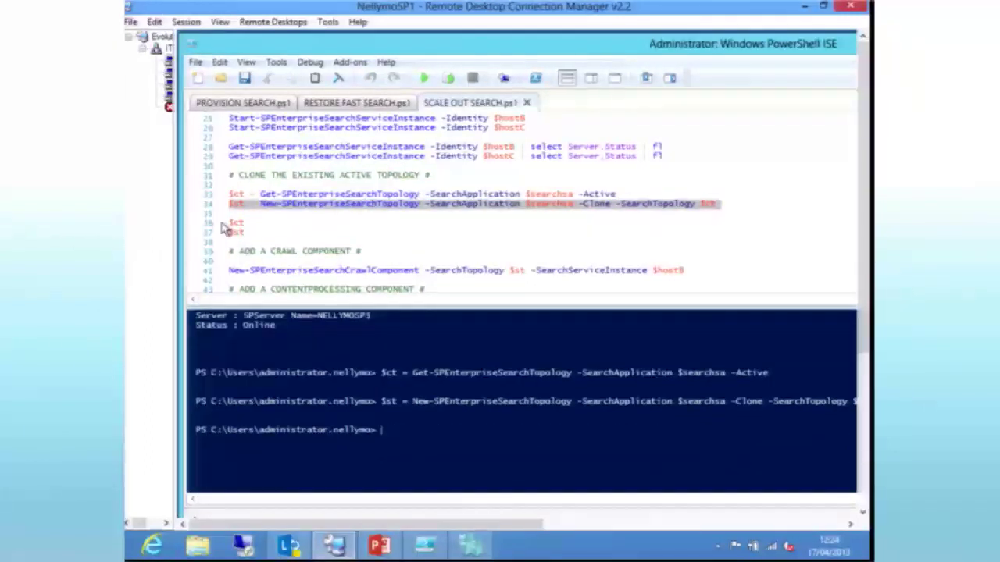
pyautogui.moveTo(254, 234); pyautogui.dragTo(229, 222)
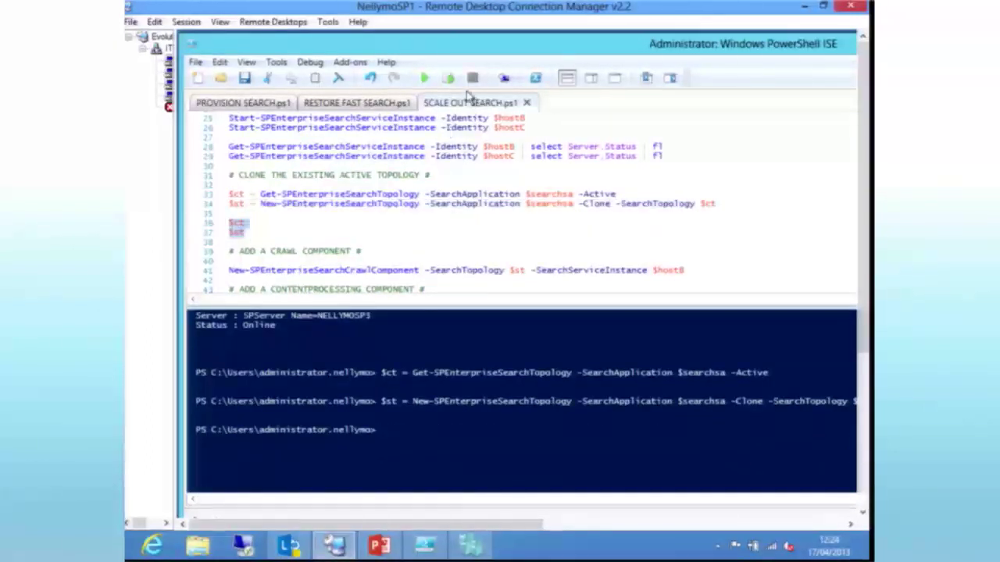
pyautogui.click(448, 78)
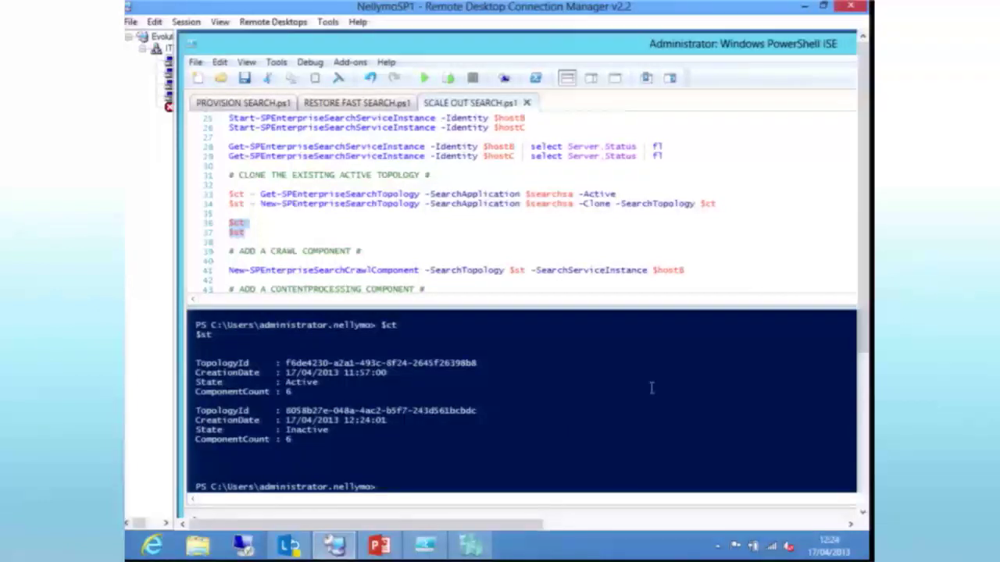
# Add a crawl component and a content processing component to the cloned topology.
pyautogui.click(305, 440)
pyautogui.scroll(-3, 424, 256)
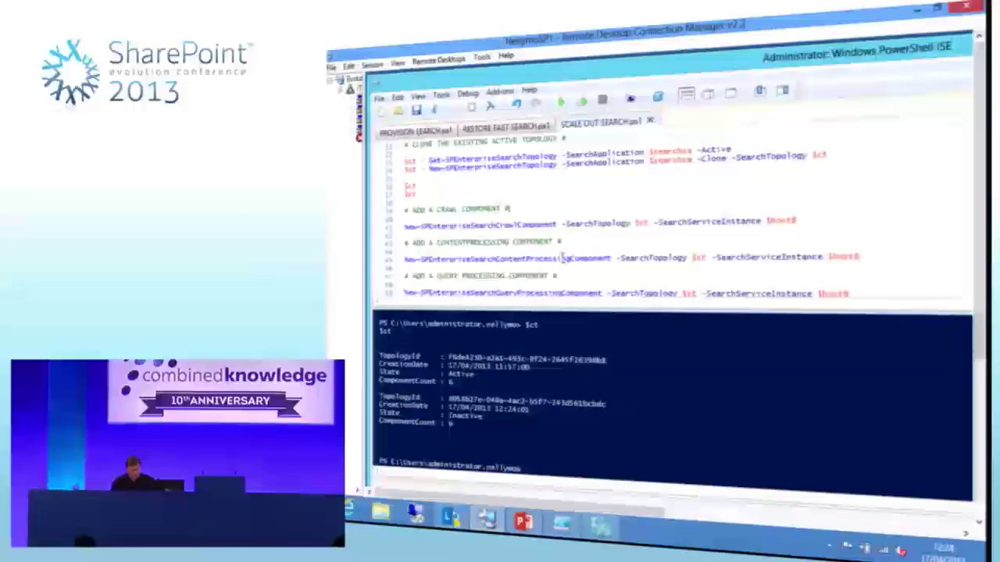
pyautogui.scroll(-1, 565, 234)
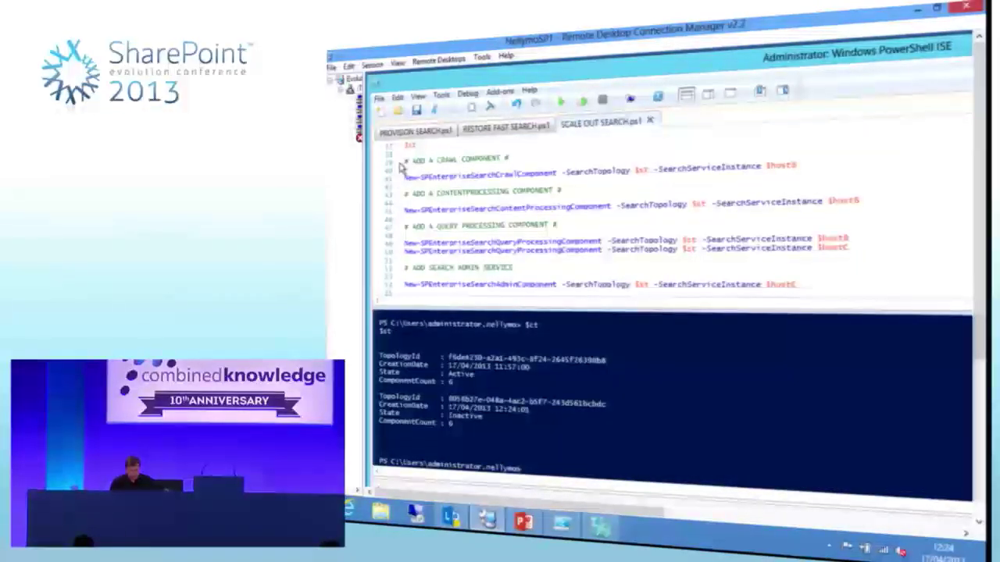
pyautogui.moveTo(405, 161); pyautogui.dragTo(947, 178)
pyautogui.moveTo(859, 167); pyautogui.dragTo(394, 173)
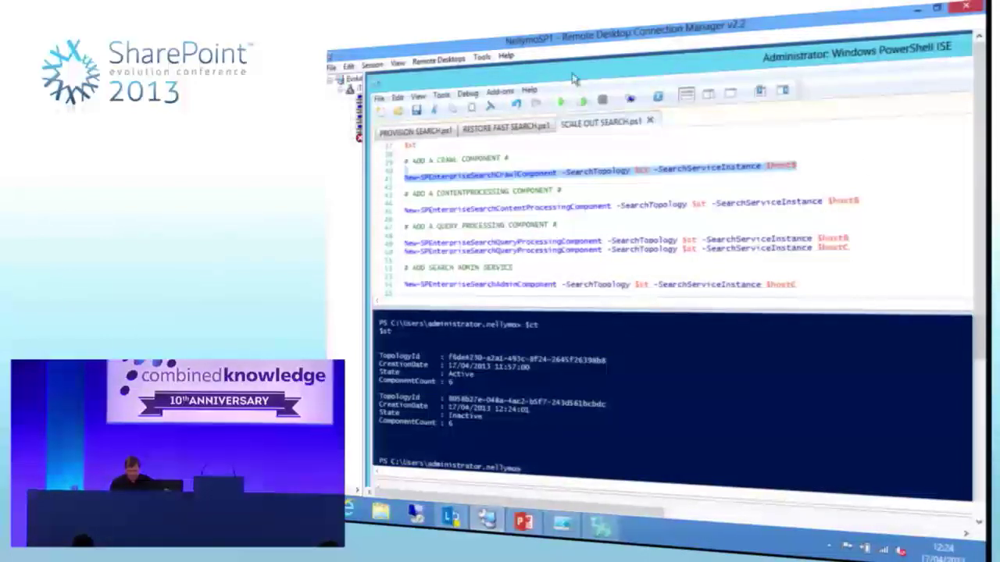
pyautogui.click(582, 101)
pyautogui.moveTo(867, 206); pyautogui.dragTo(396, 211)
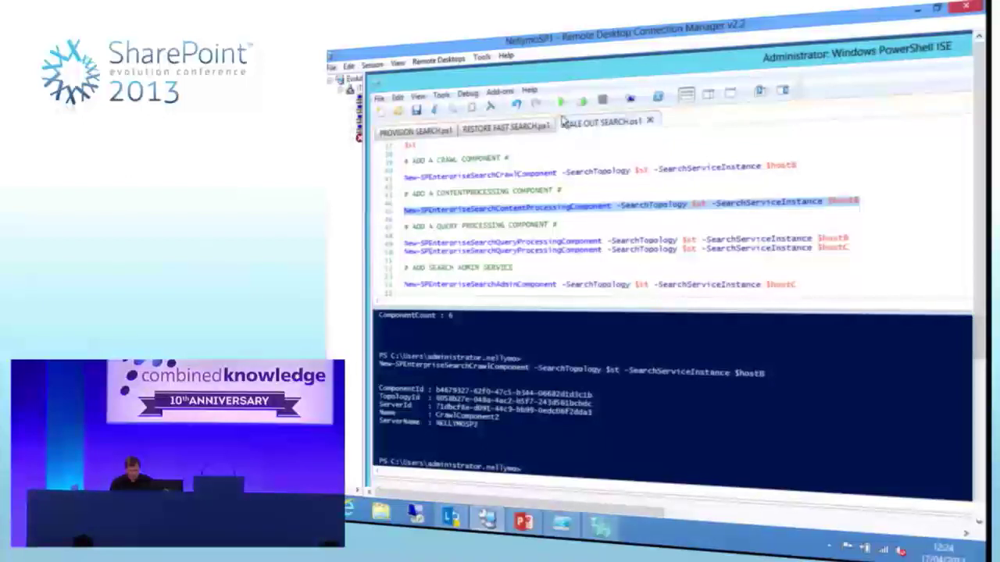
pyautogui.click(582, 102)
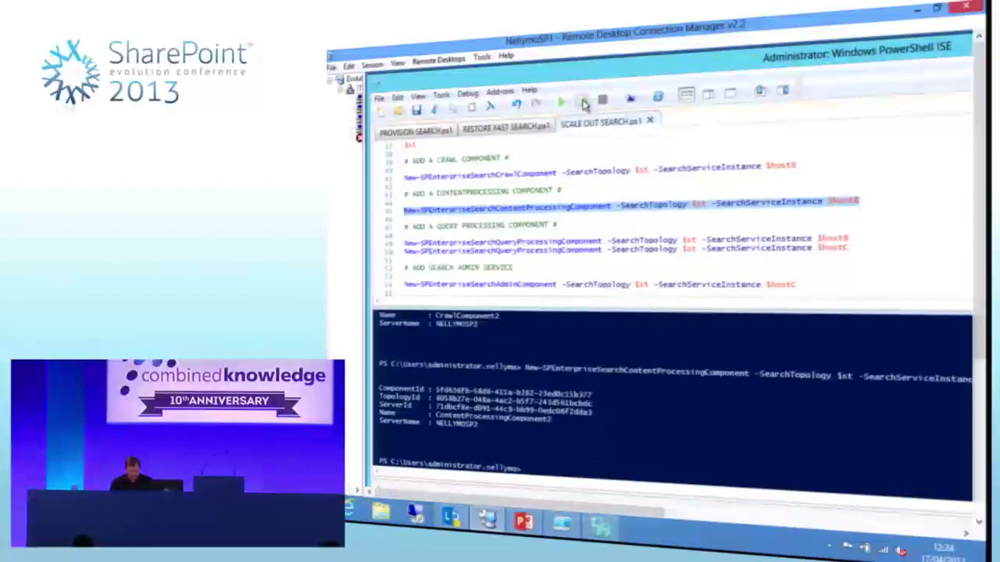
# Add query processing components on $hostB and $hostC to the cloned topology $st.
pyautogui.doubleClick(698, 204)
pyautogui.doubleClick(843, 201)
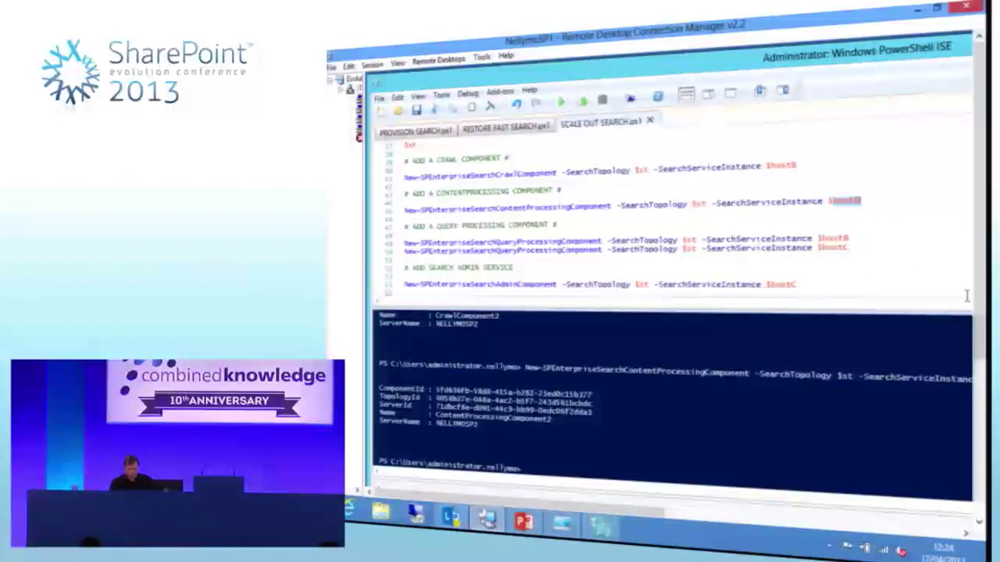
pyautogui.moveTo(850, 249); pyautogui.dragTo(403, 239)
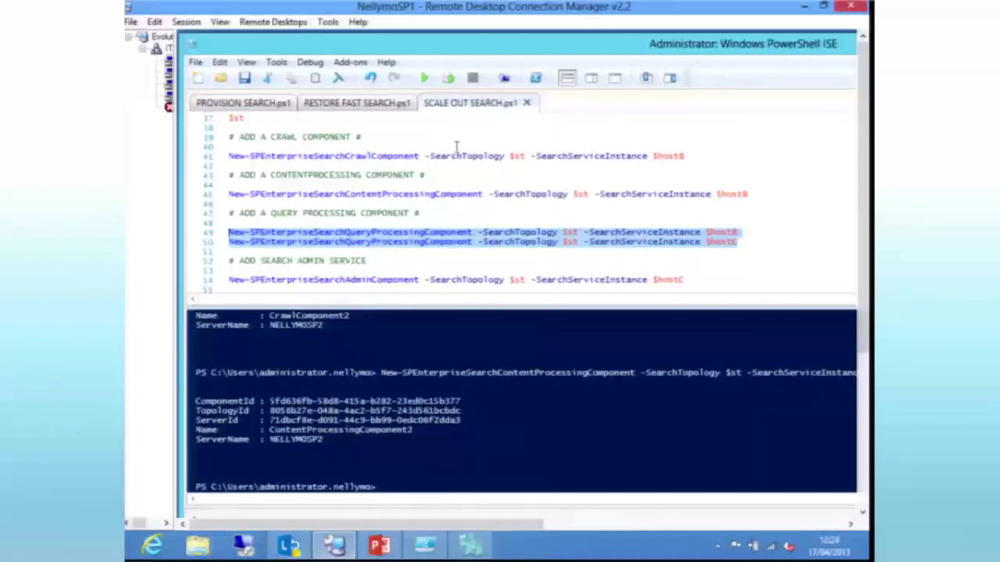
pyautogui.click(448, 78)
pyautogui.click(465, 199)
pyautogui.scroll(-1, 466, 203)
pyautogui.scroll(-2, 466, 203)
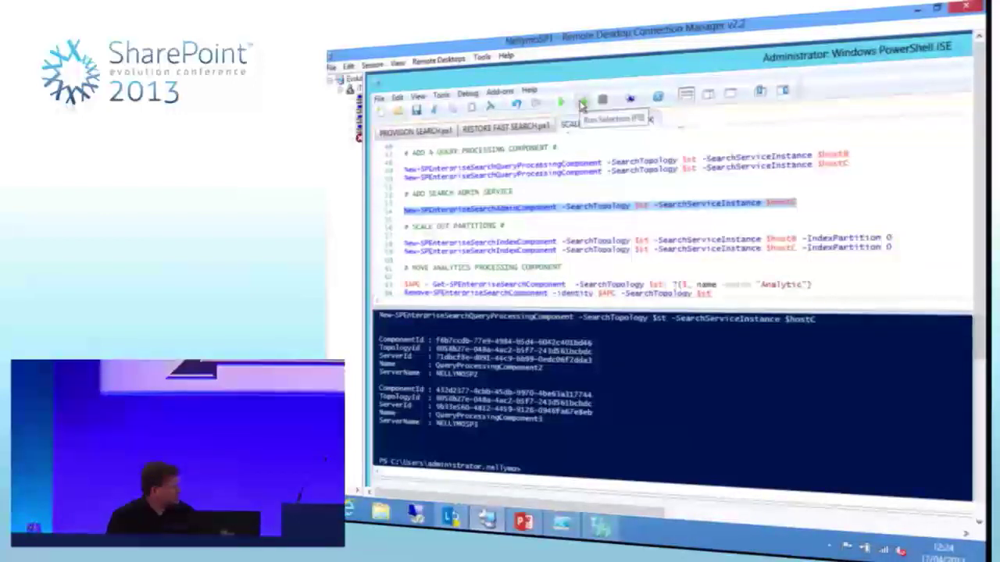
# Add an admin component on host C and partition 0 index components on NELLYMOSP2 and NELLYMOSP3.
pyautogui.click(582, 104)
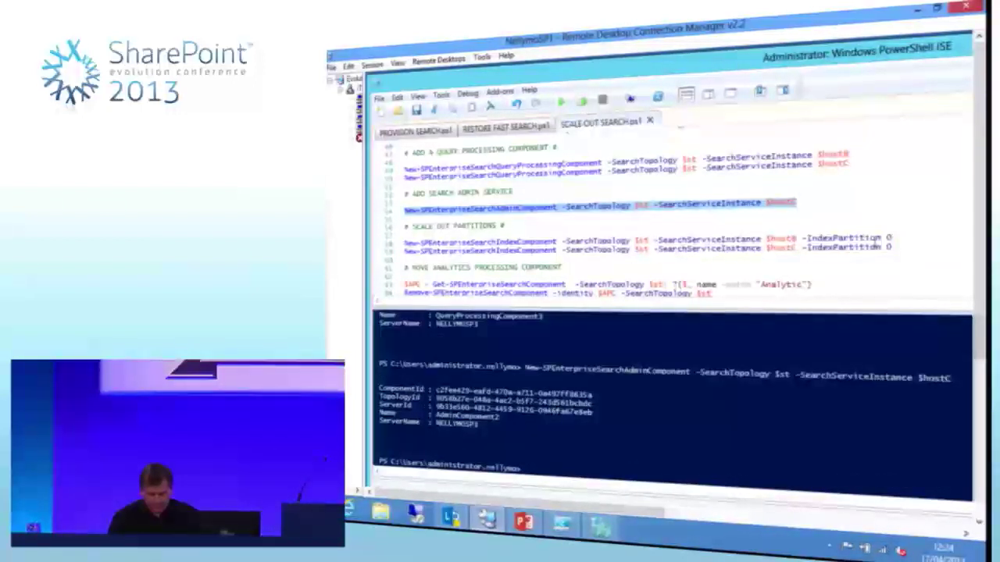
pyautogui.moveTo(894, 249); pyautogui.dragTo(390, 248)
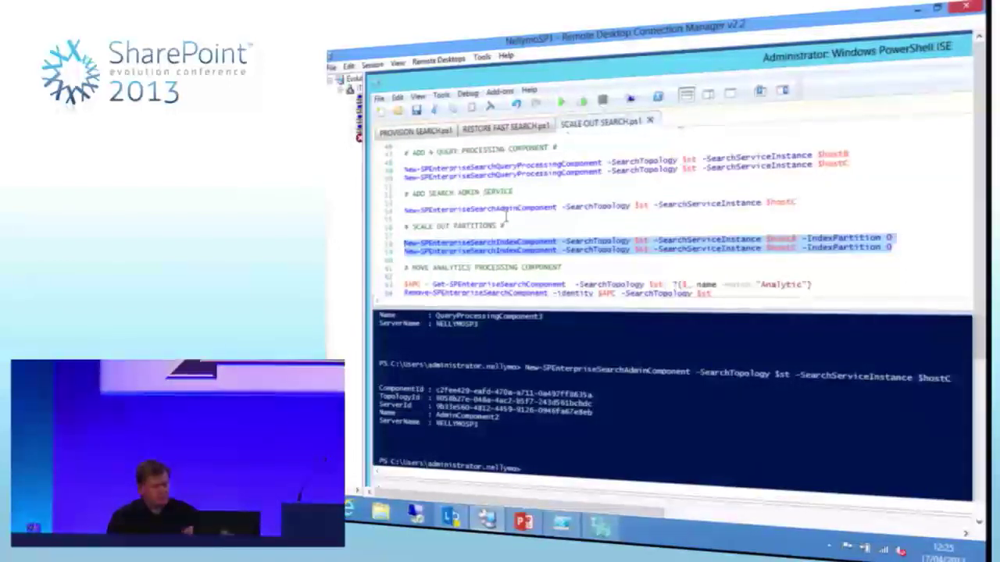
pyautogui.click(902, 241)
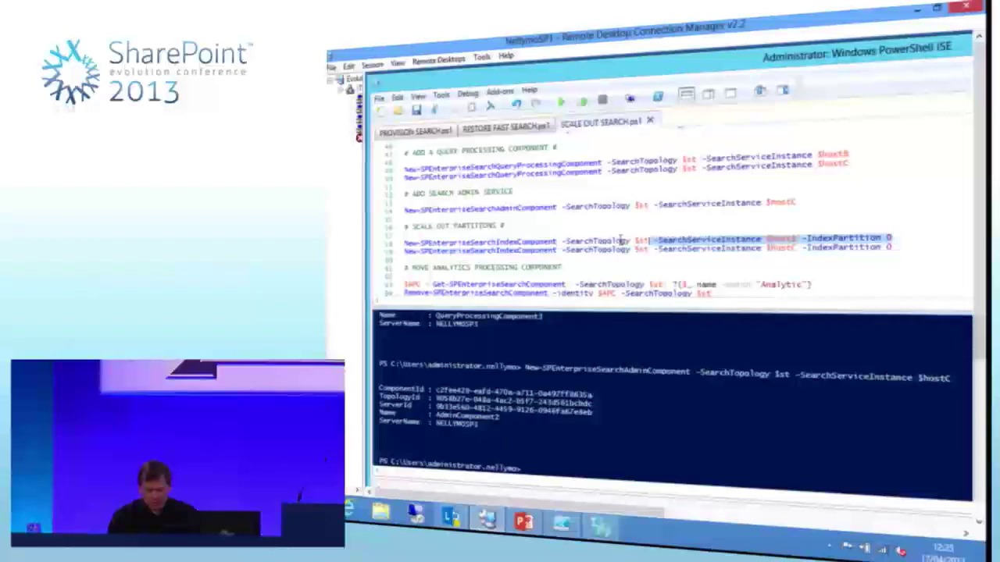
pyautogui.moveTo(898, 247); pyautogui.dragTo(406, 235)
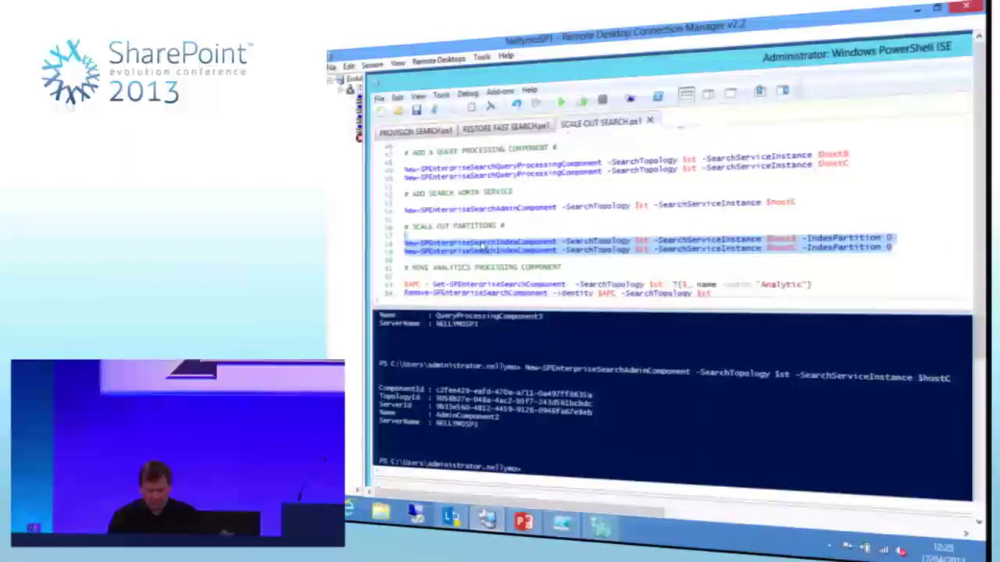
pyautogui.click(482, 246)
pyautogui.moveTo(897, 247); pyautogui.dragTo(584, 229)
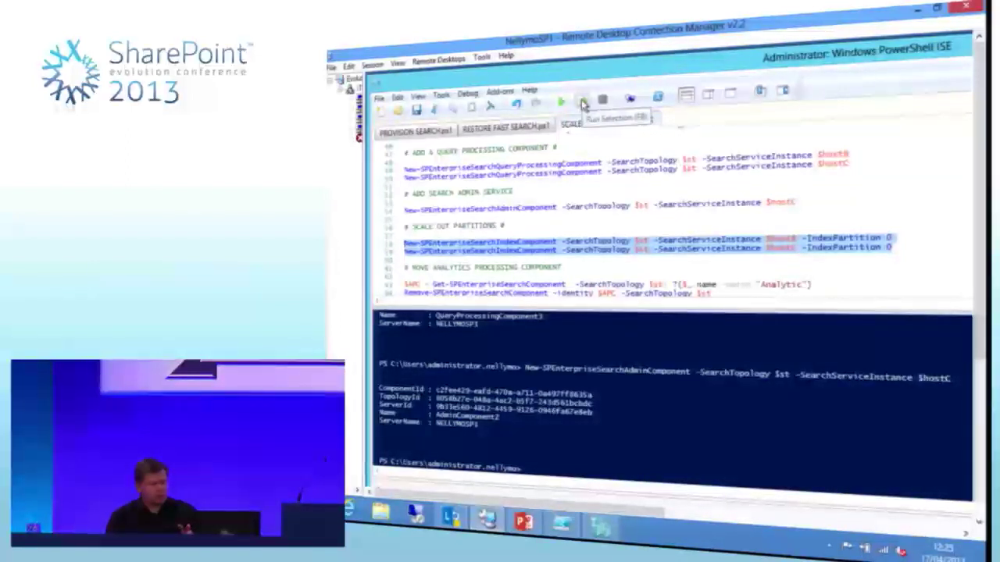
pyautogui.click(582, 103)
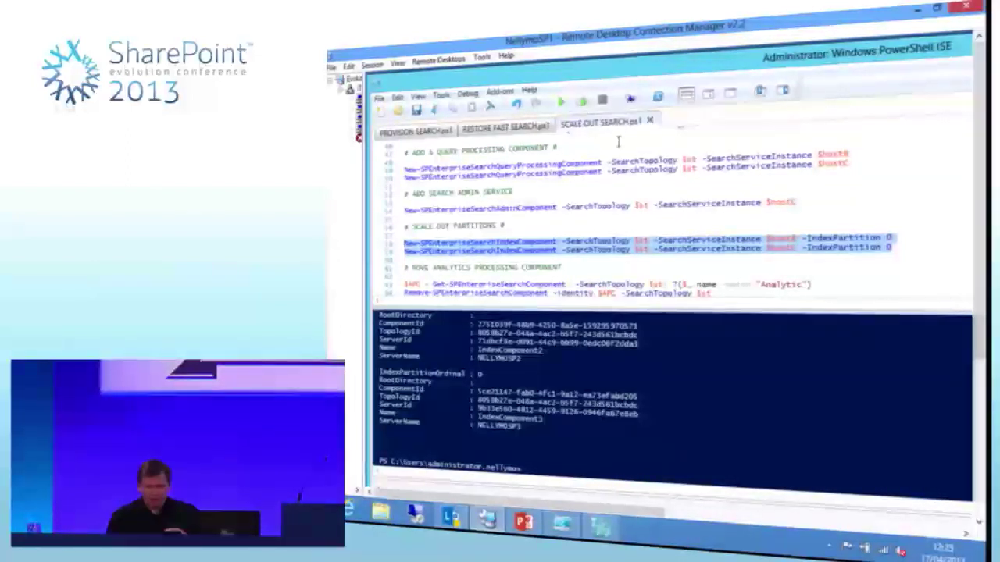
pyautogui.click(621, 224)
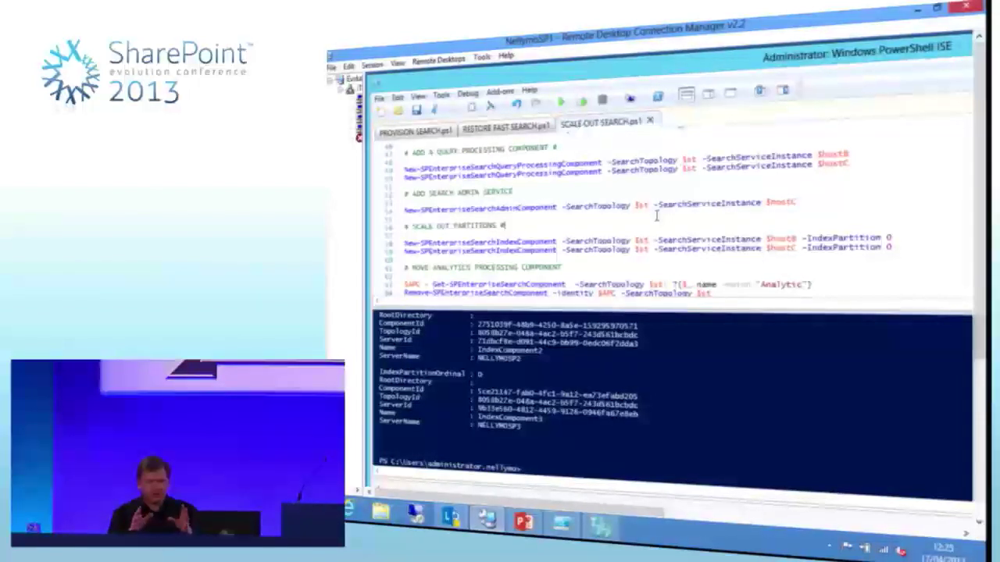
pyautogui.scroll(-3, 656, 217)
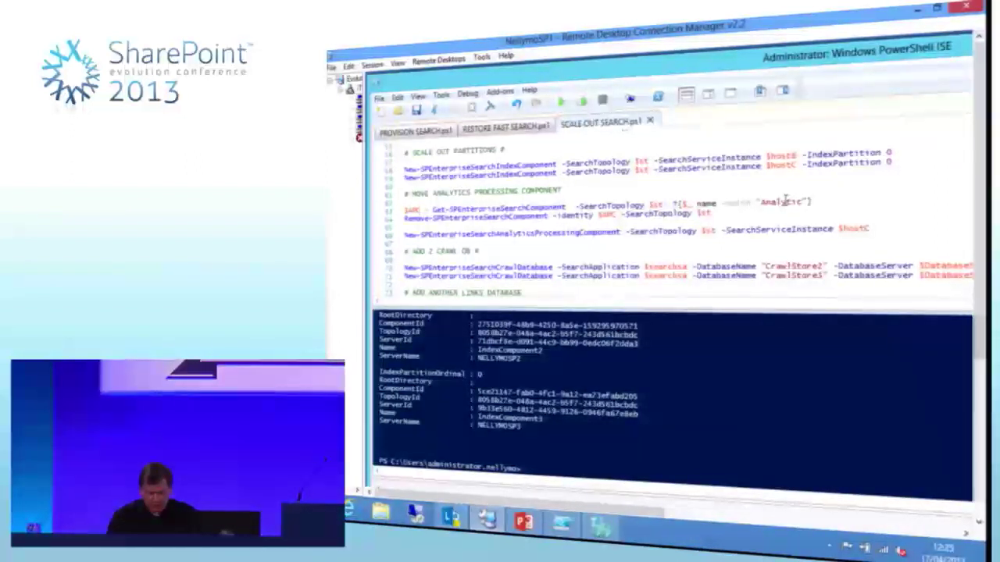
# Remove the analytics processing component, confirming with Yes, and recreate it on host C.
pyautogui.moveTo(721, 217); pyautogui.dragTo(454, 202)
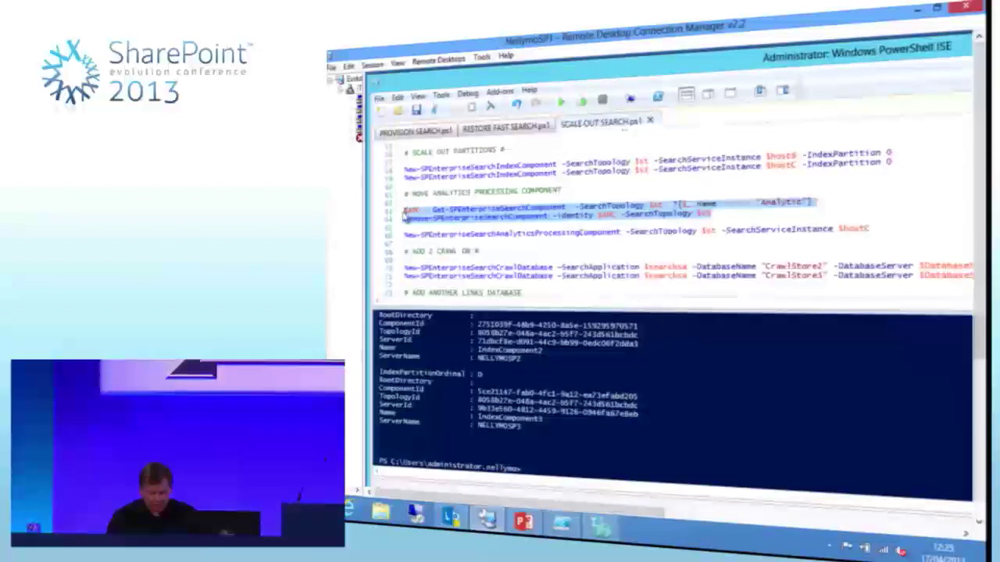
pyautogui.click(584, 103)
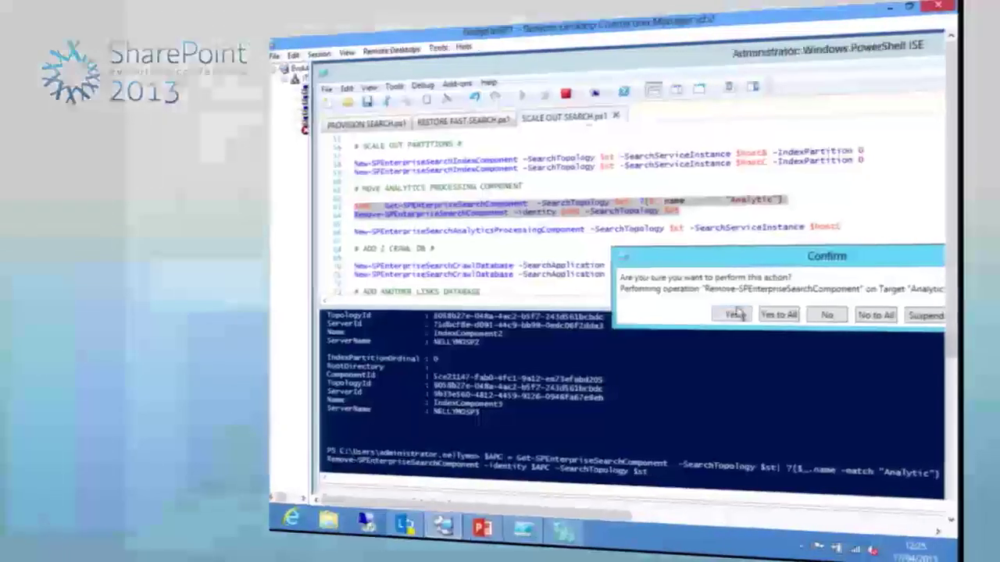
pyautogui.click(762, 316)
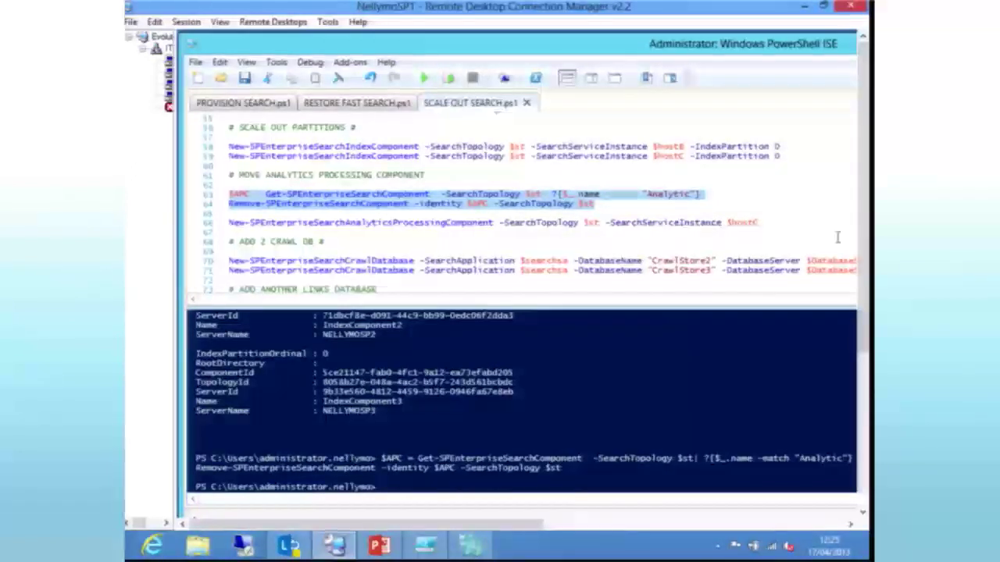
pyautogui.moveTo(781, 225); pyautogui.dragTo(225, 225)
pyautogui.click(447, 77)
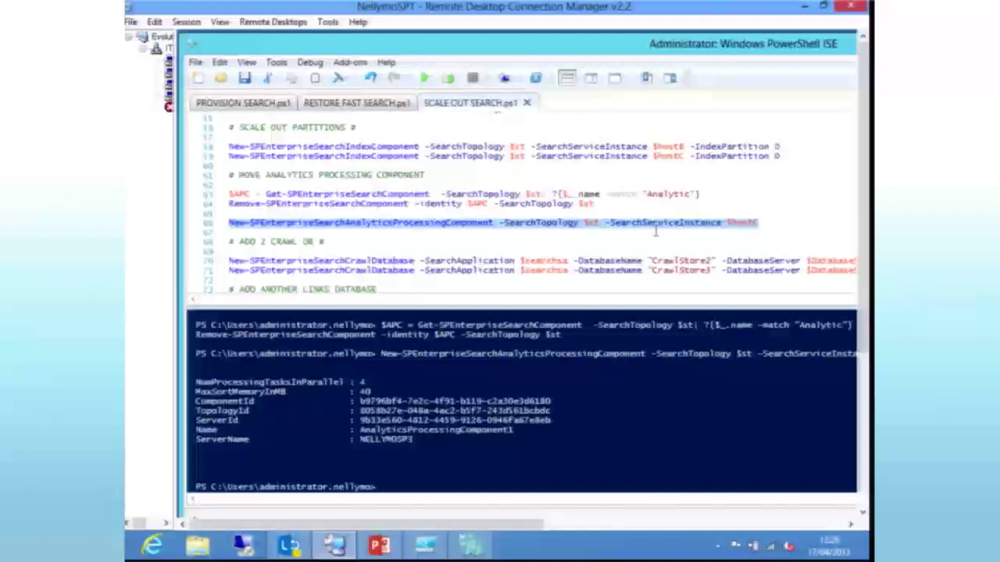
pyautogui.click(474, 248)
pyautogui.scroll(-3, 474, 246)
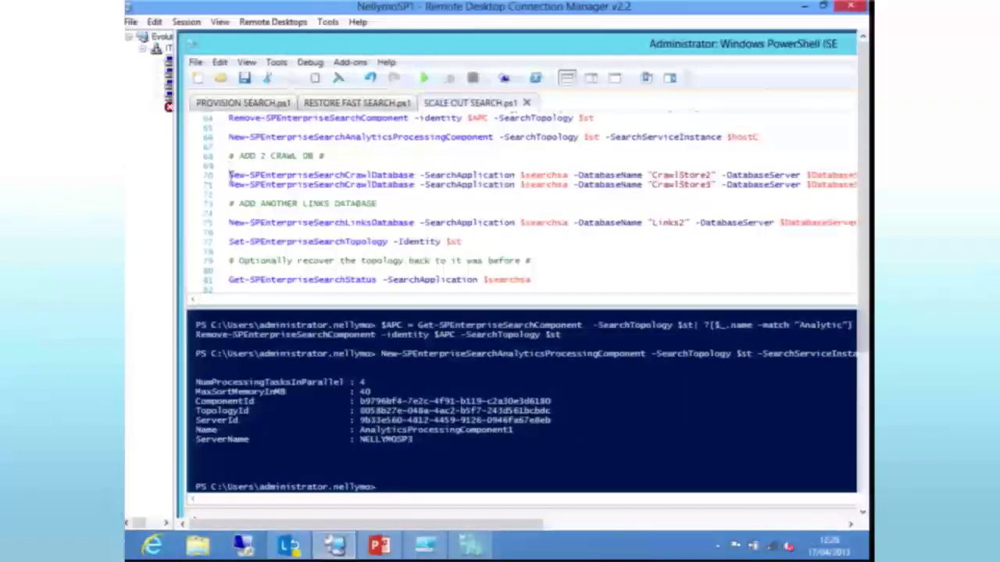
pyautogui.moveTo(229, 175); pyautogui.dragTo(230, 193)
# Run the two crawl database lines to create CrawlStore2 and CrawlStore3.
pyautogui.click(453, 80)
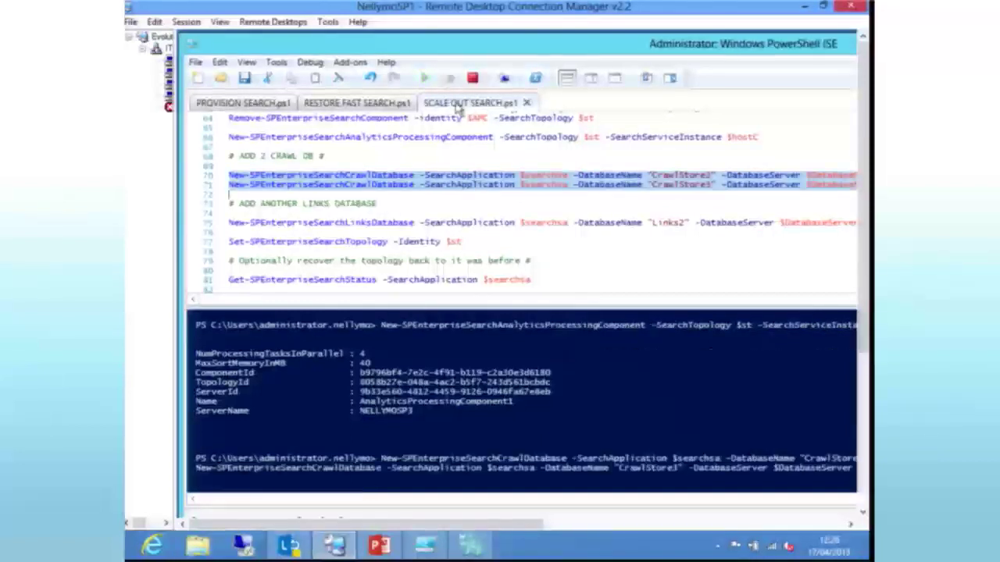
pyautogui.click(231, 221)
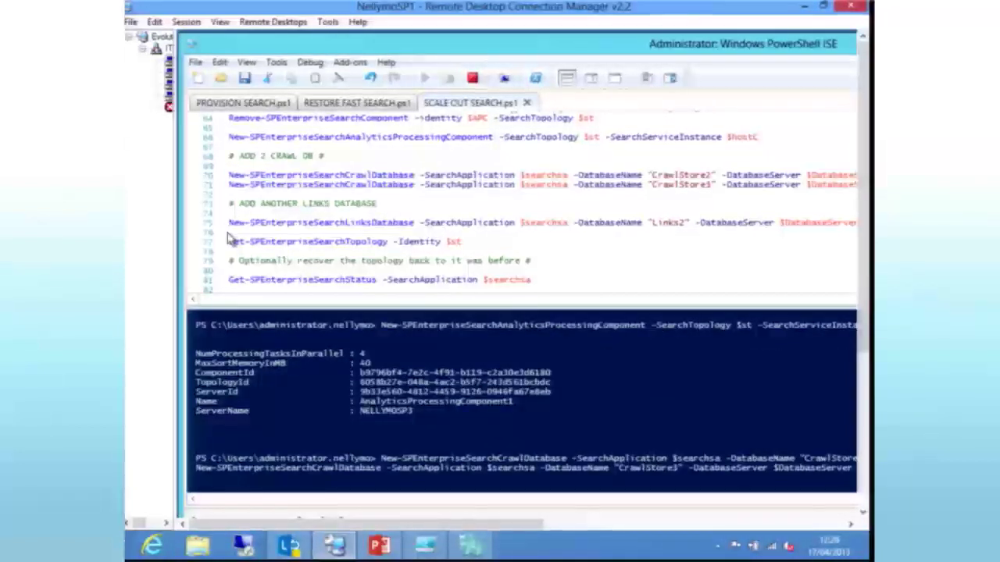
pyautogui.moveTo(230, 222); pyautogui.dragTo(231, 233)
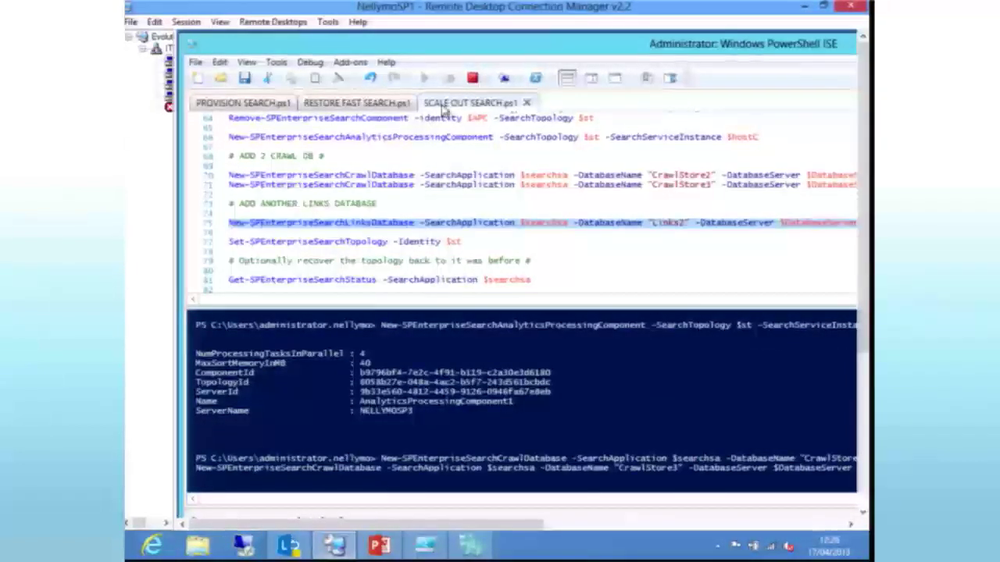
pyautogui.click(504, 193)
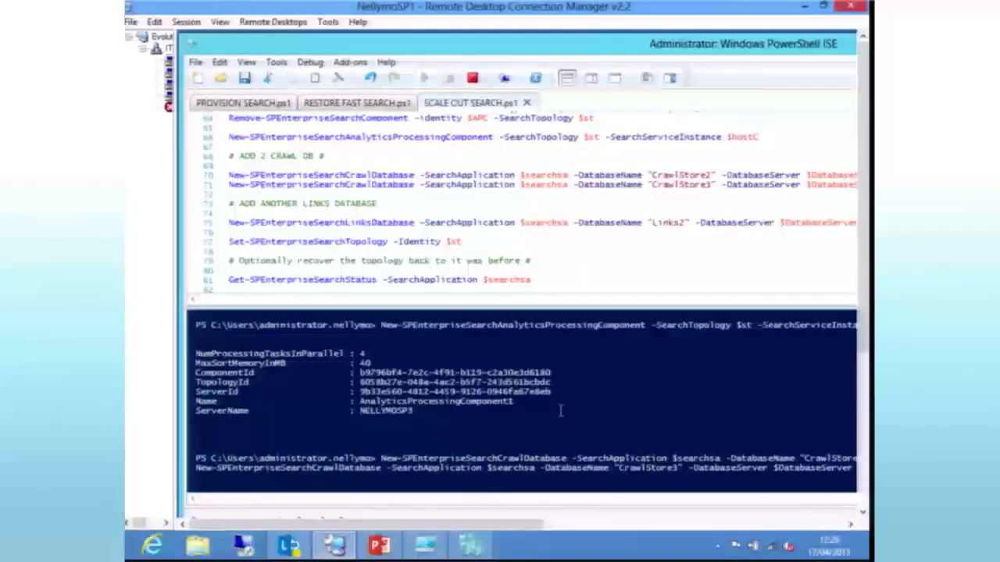
pyautogui.moveTo(865, 328); pyautogui.dragTo(866, 364)
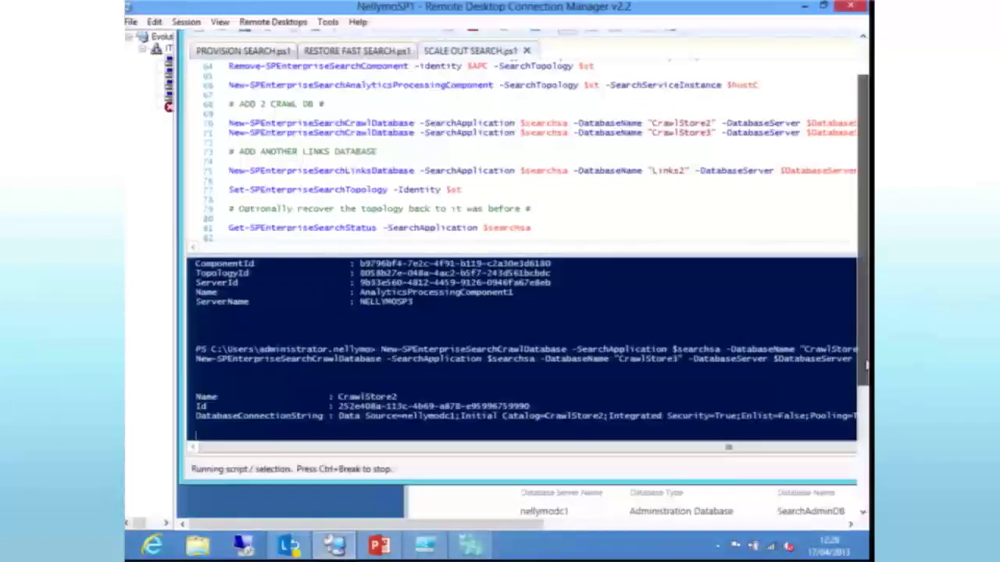
pyautogui.scroll(-3, 507, 383)
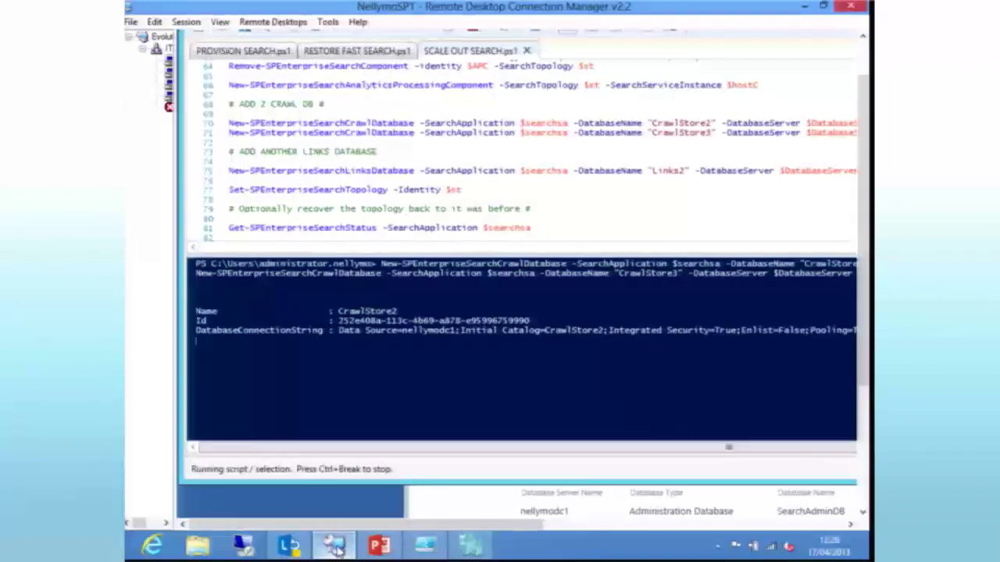
# Switch to PowerPoint, back to RDCMan, and bring up a new Remote Desktop Connection prompt.
pyautogui.click(379, 545)
pyautogui.click(379, 545)
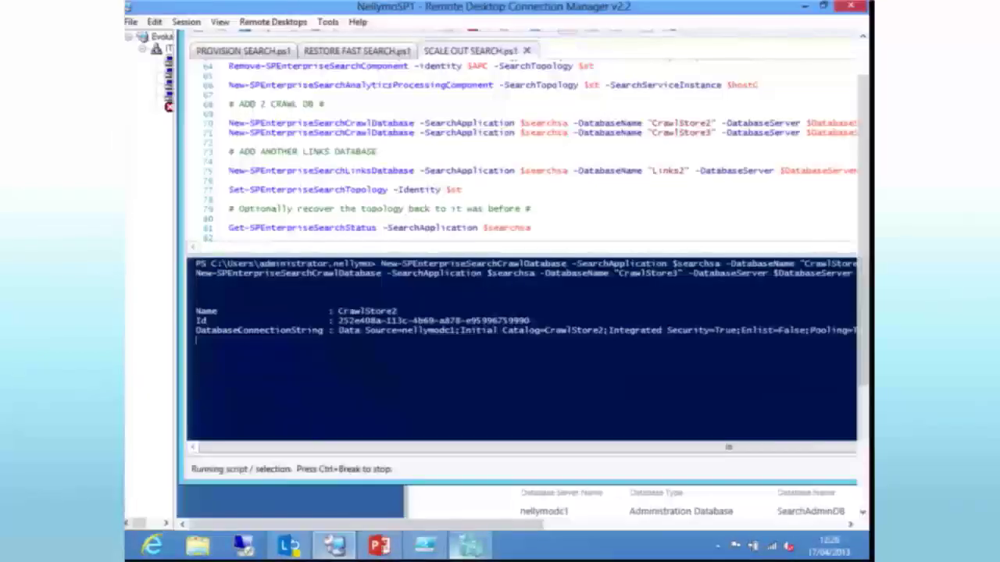
pyautogui.click(243, 545)
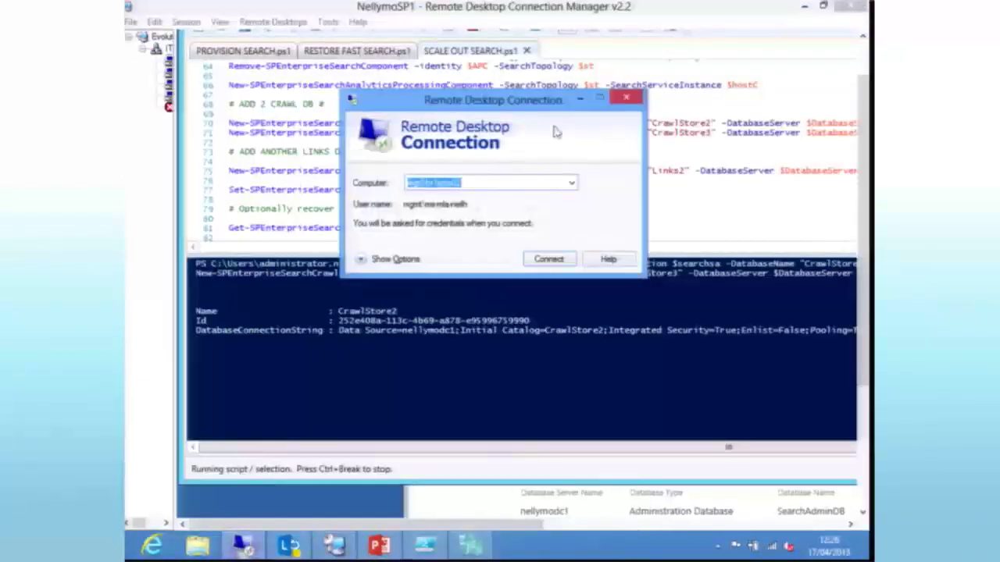
# Dismiss the connection prompt and open SQL Server Management Studio on NellymoDC01.
pyautogui.click(625, 97)
pyautogui.click(379, 545)
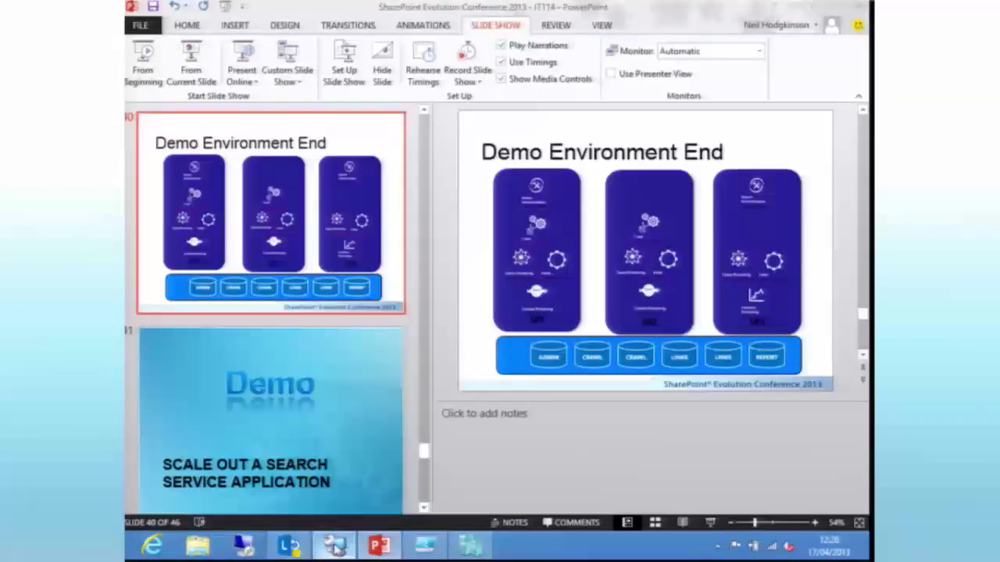
pyautogui.click(335, 545)
pyautogui.moveTo(176, 80); pyautogui.dragTo(242, 122)
pyautogui.click(201, 60)
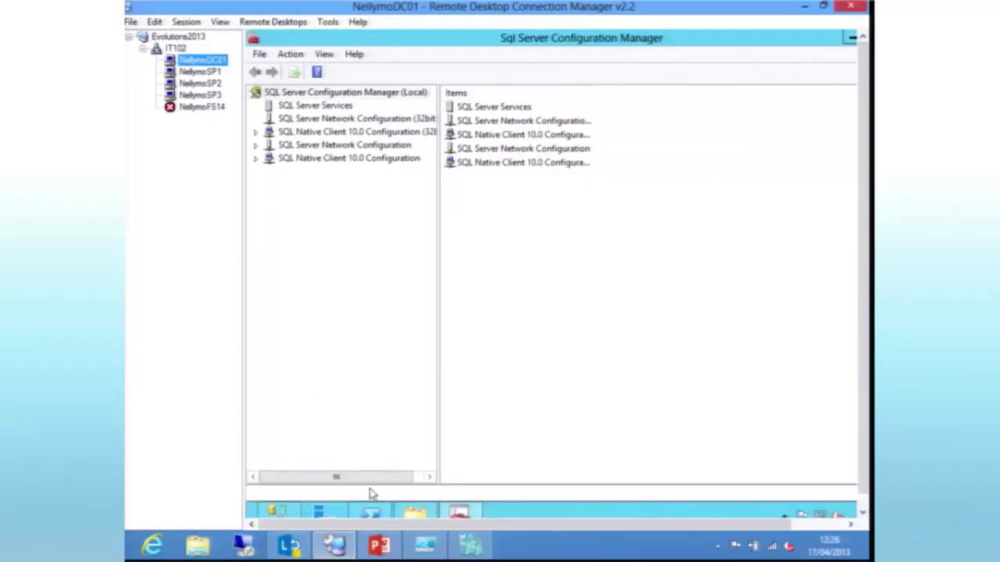
pyautogui.click(279, 512)
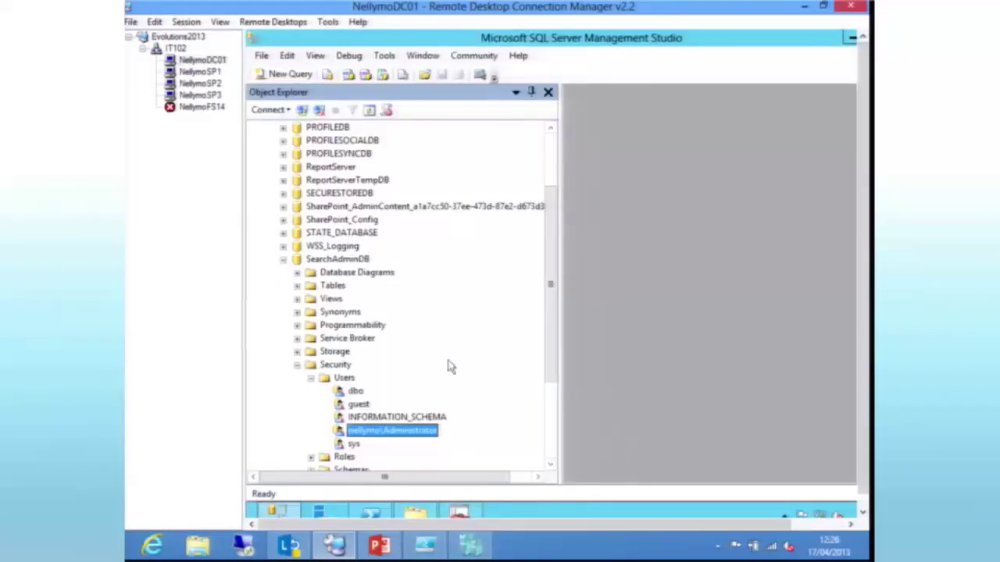
# Refresh the Databases folder with F5 and locate the new CrawlStore2 database.
pyautogui.click(284, 259)
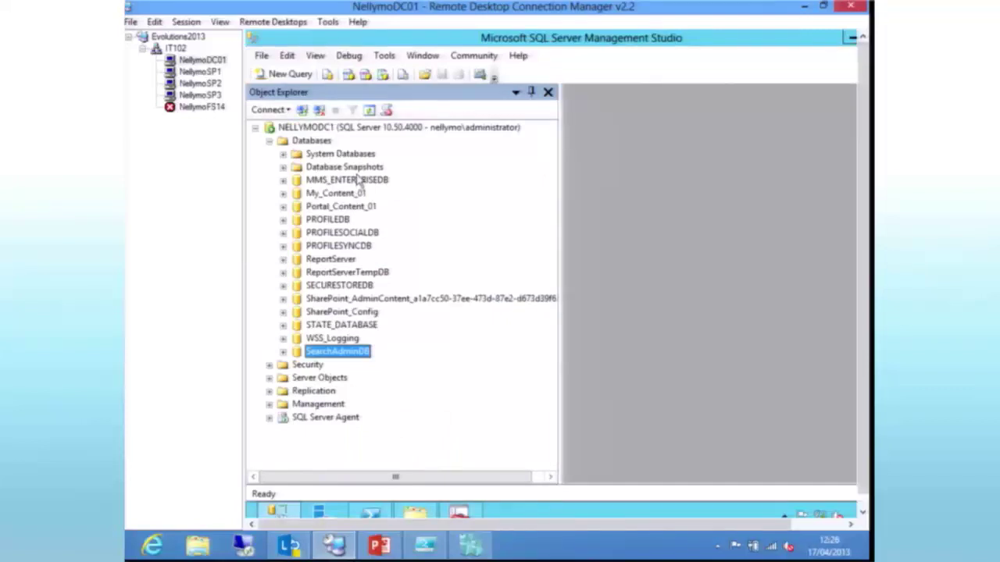
pyautogui.click(325, 146)
pyautogui.press('F5')
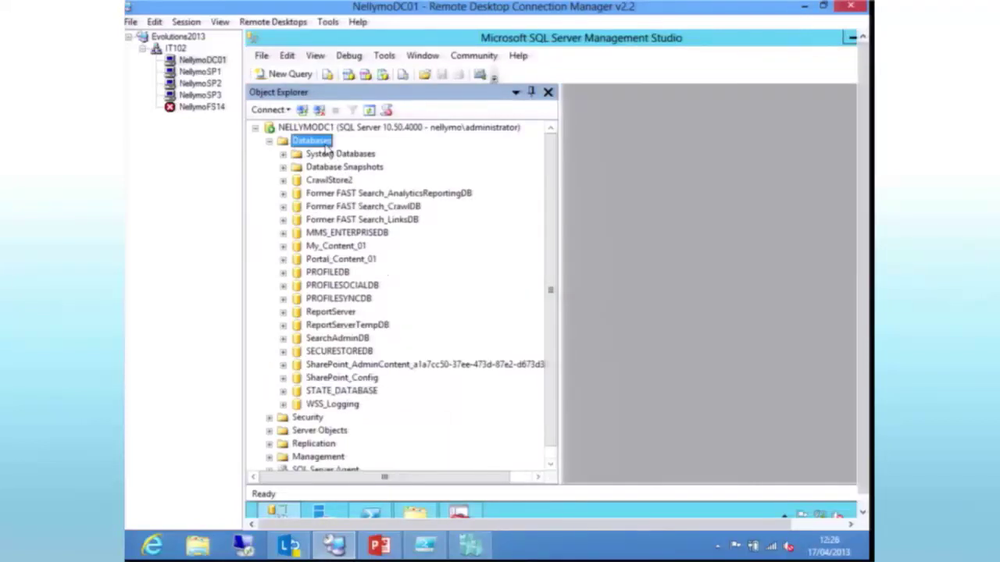
pyautogui.click(347, 182)
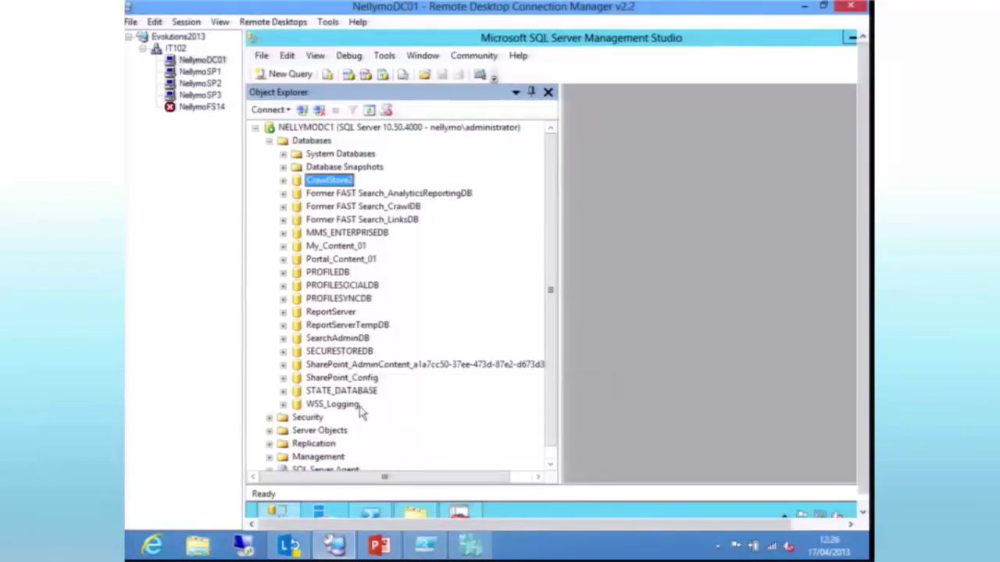
pyautogui.click(341, 169)
pyautogui.click(338, 179)
# Return to the NellymoSP1 SharePoint server session.
pyautogui.click(375, 514)
pyautogui.click(374, 514)
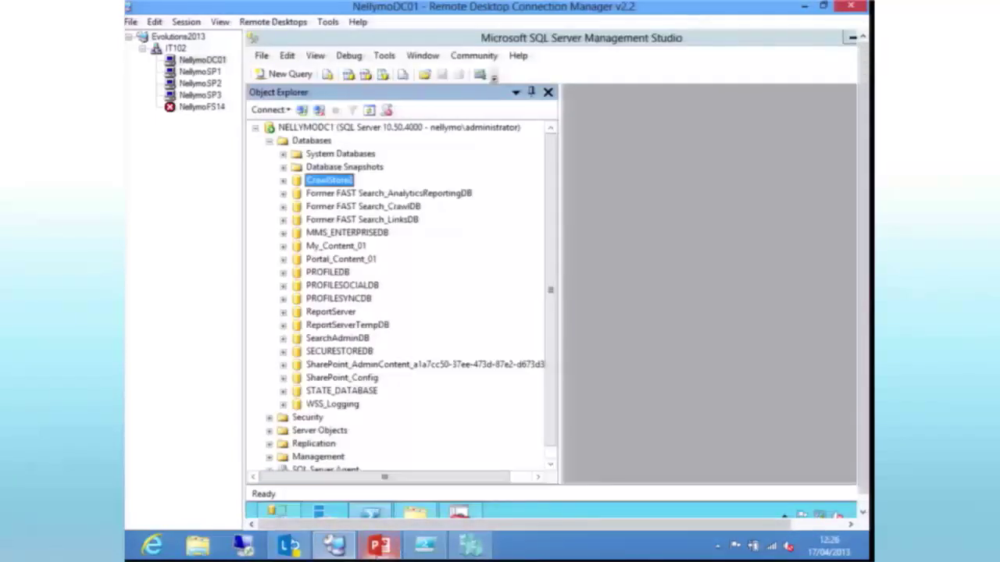
pyautogui.click(211, 71)
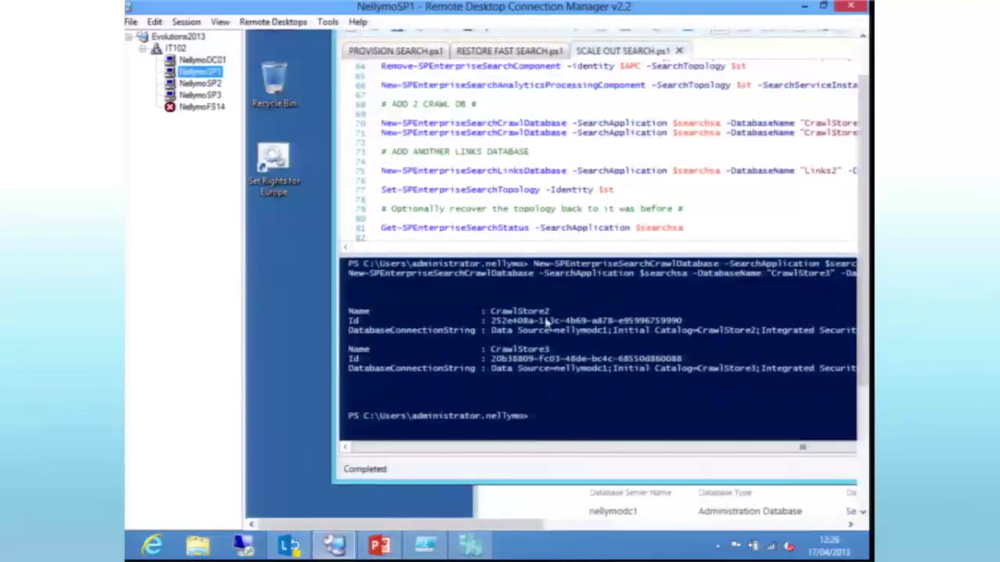
# Run the scale-out script, dismiss the Confirm dialog, and review the topology output.
pyautogui.press('F5')
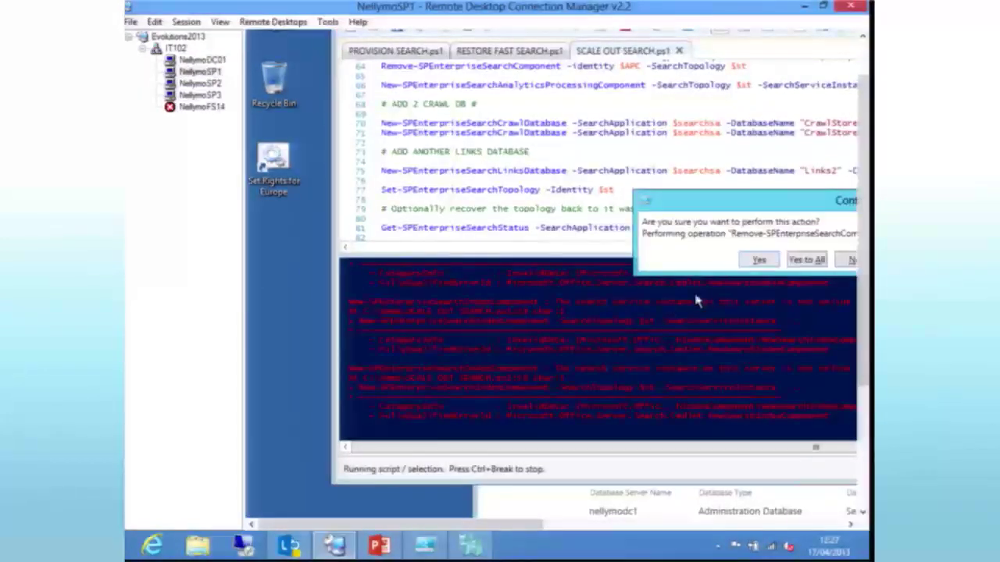
pyautogui.moveTo(793, 205); pyautogui.dragTo(588, 205)
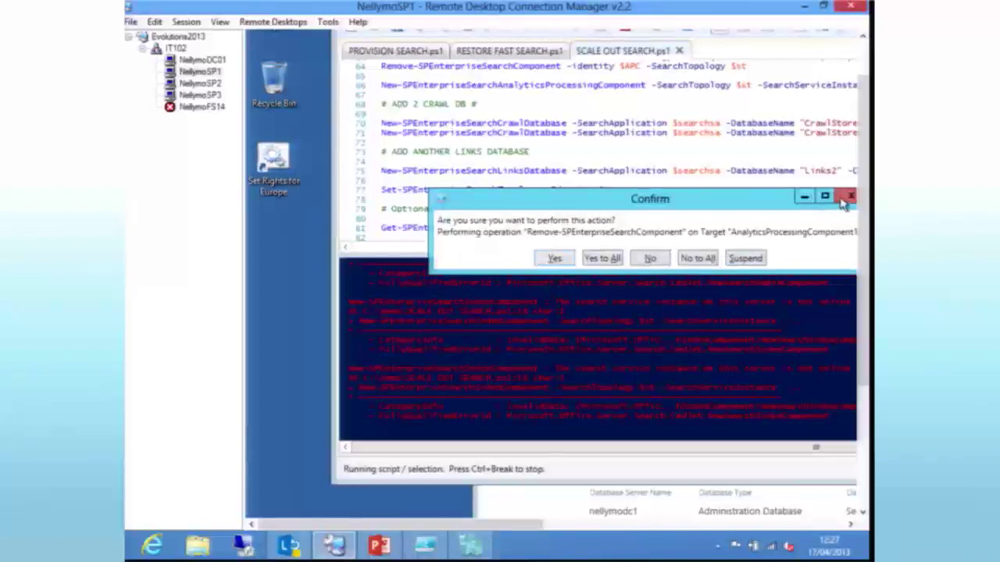
pyautogui.click(850, 197)
pyautogui.moveTo(864, 209); pyautogui.dragTo(863, 157)
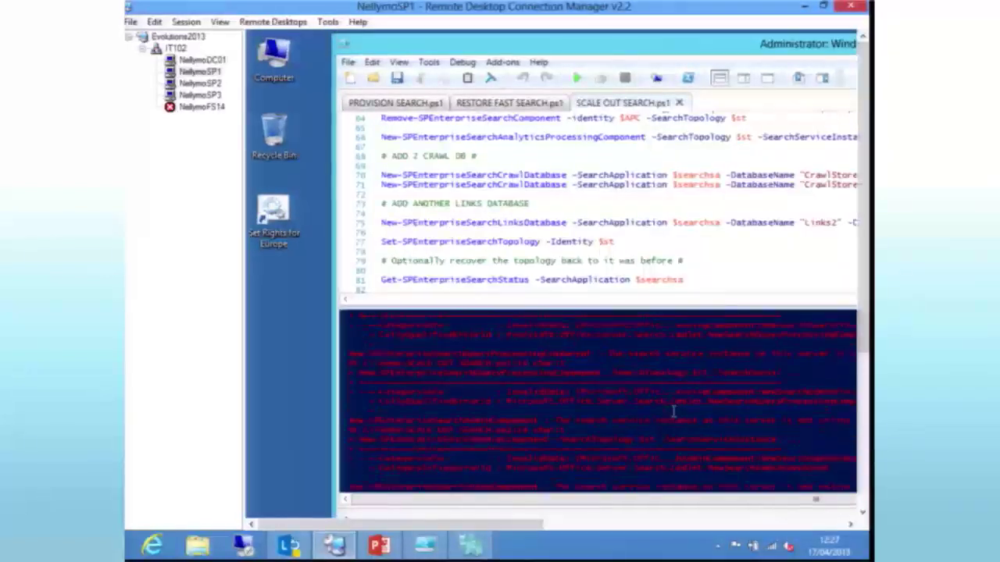
pyautogui.scroll(5, 674, 412)
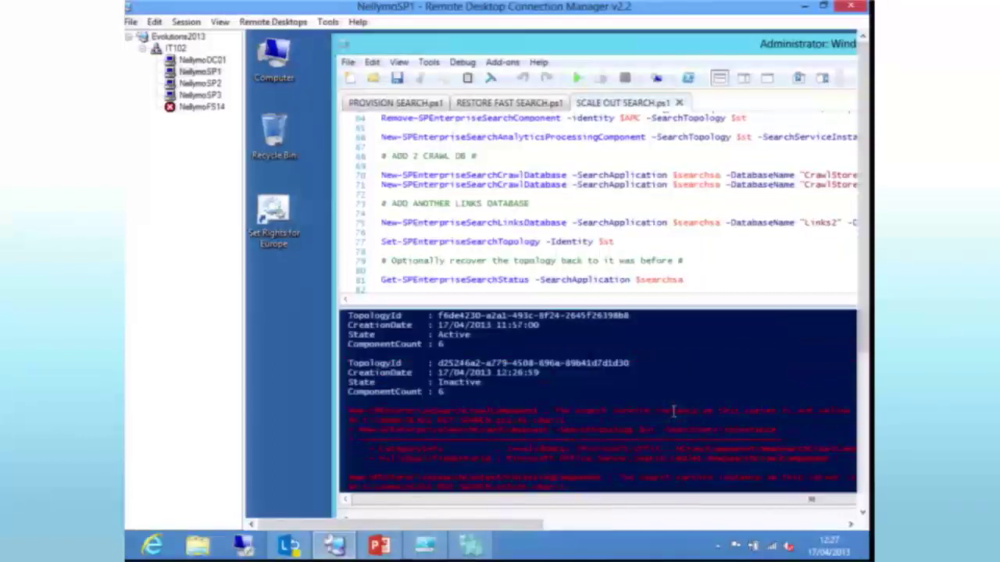
pyautogui.scroll(-1, 674, 412)
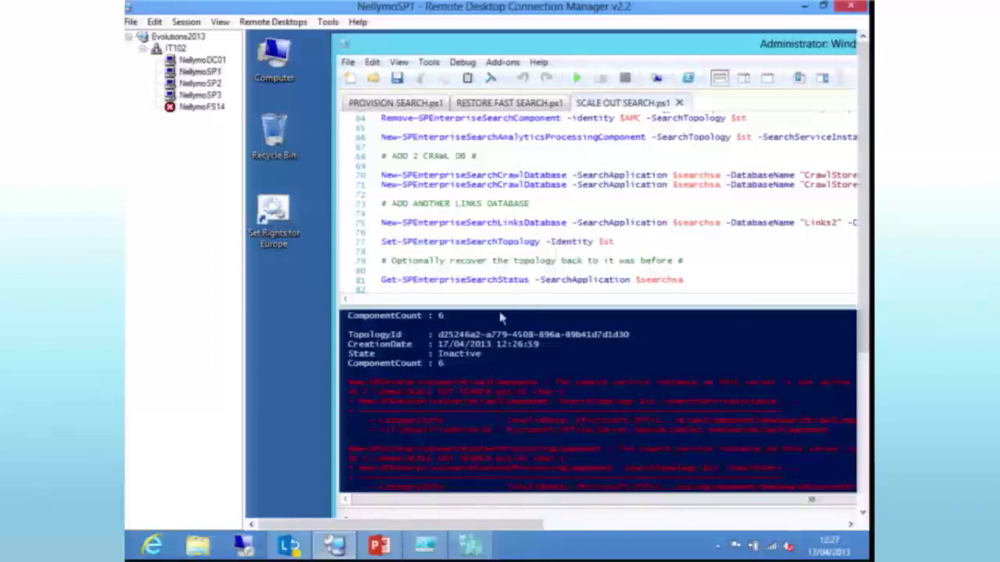
pyautogui.moveTo(537, 50); pyautogui.dragTo(461, 47)
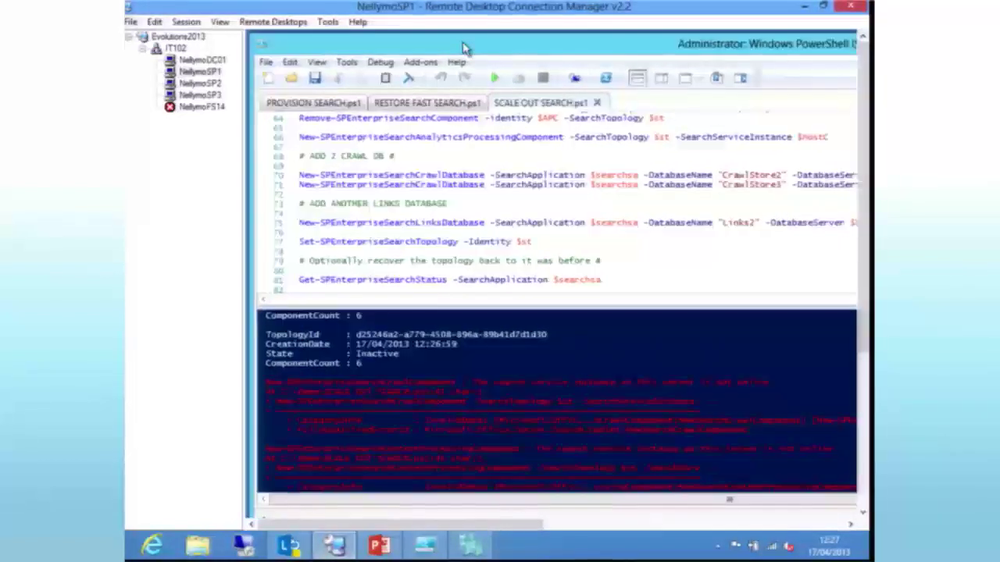
# Refresh Databases in SSMS on NellymoDC01 to verify CrawlStore3, then return to SP1.
pyautogui.click(202, 61)
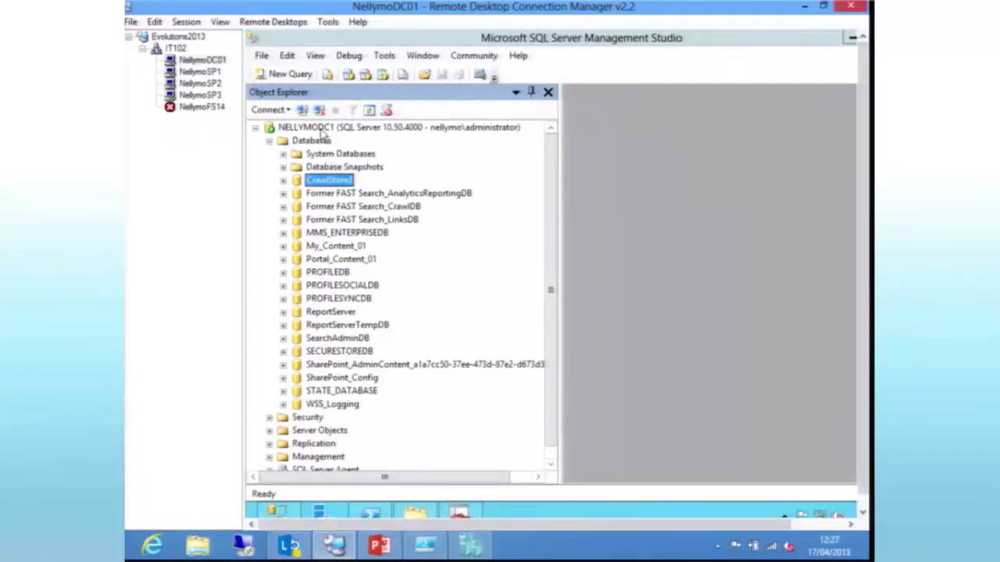
pyautogui.click(328, 130)
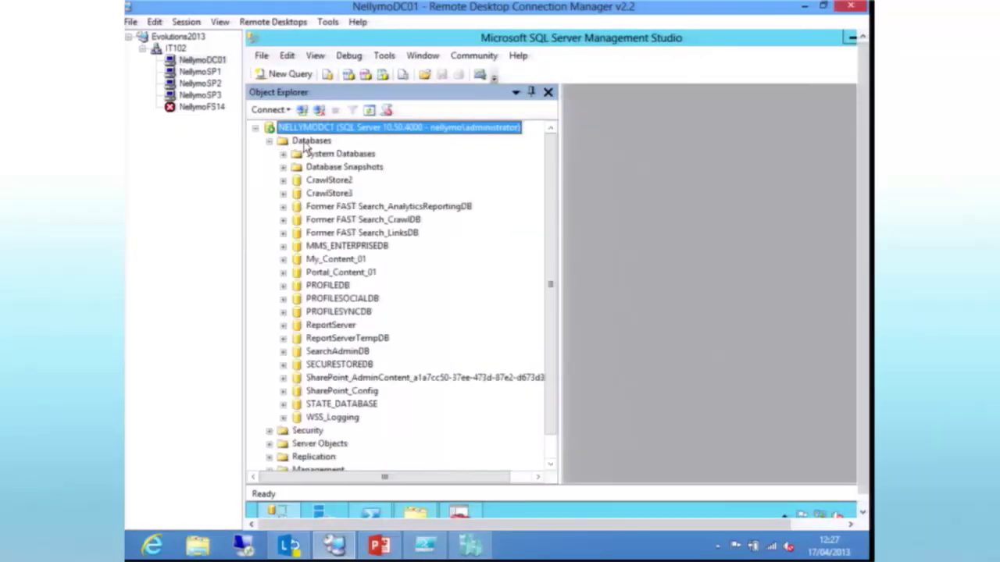
pyautogui.click(314, 143)
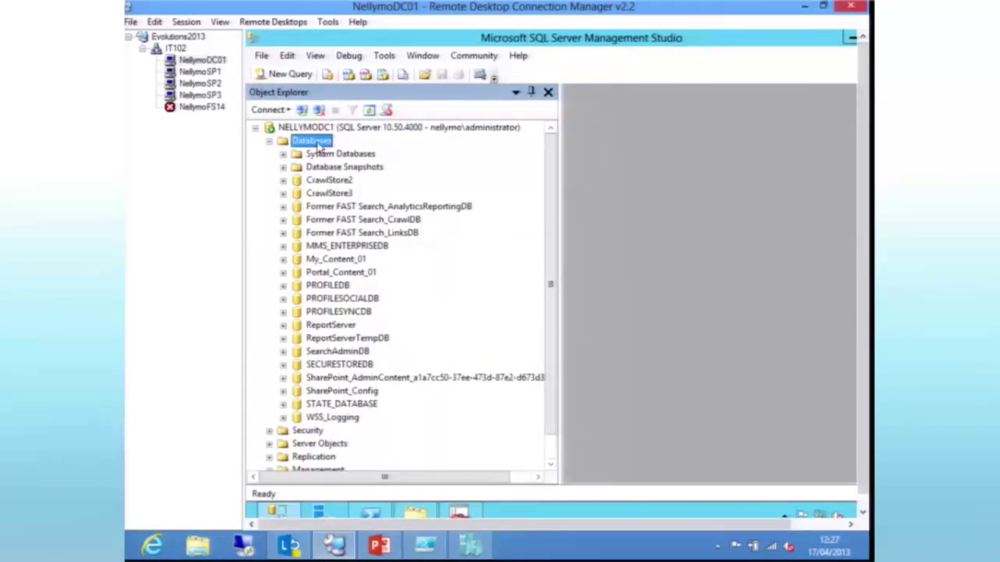
pyautogui.click(191, 72)
# Display the new $st topology and enlarge the script pane to review it.
pyautogui.scroll(-2, 581, 253)
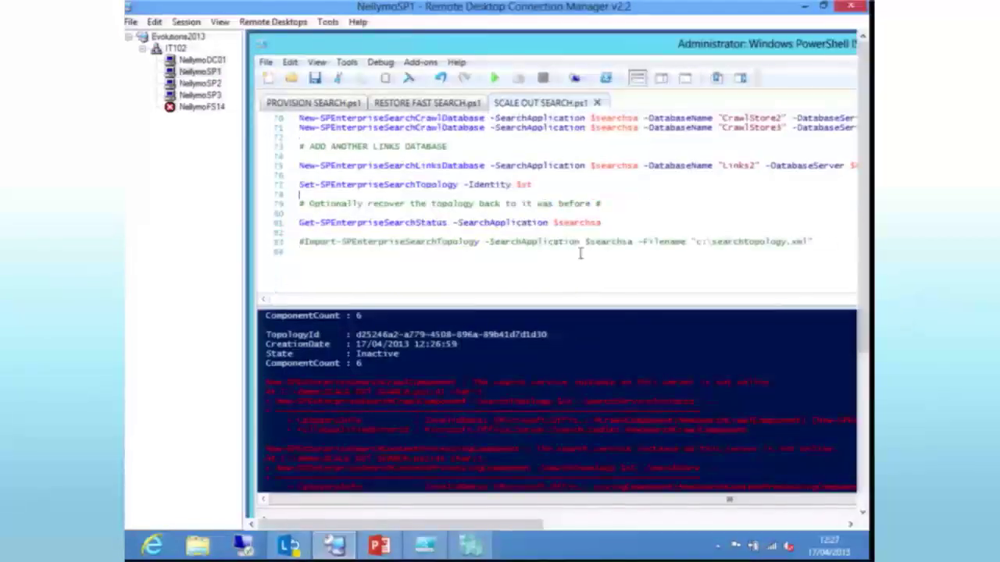
pyautogui.scroll(-1, 580, 253)
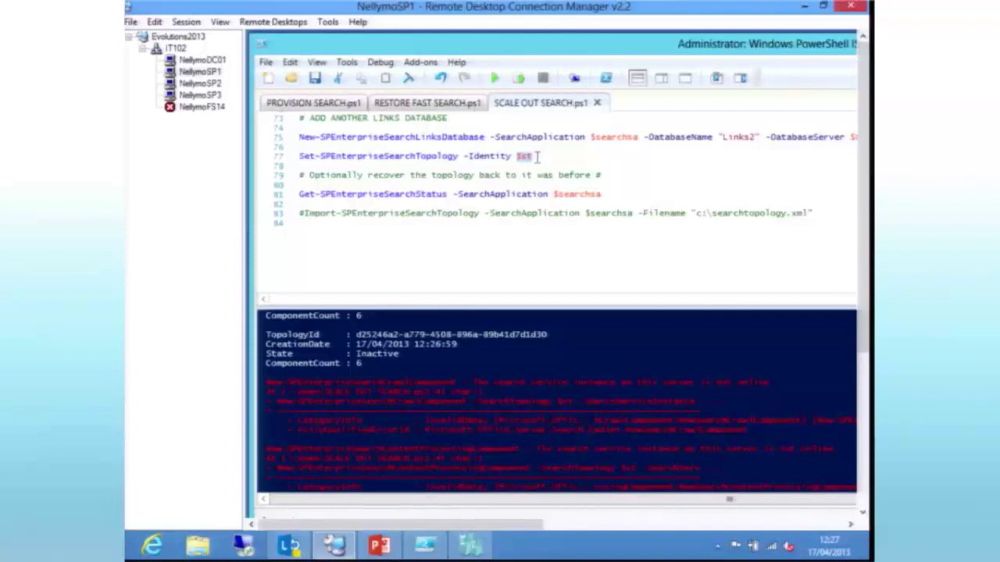
pyautogui.click(519, 78)
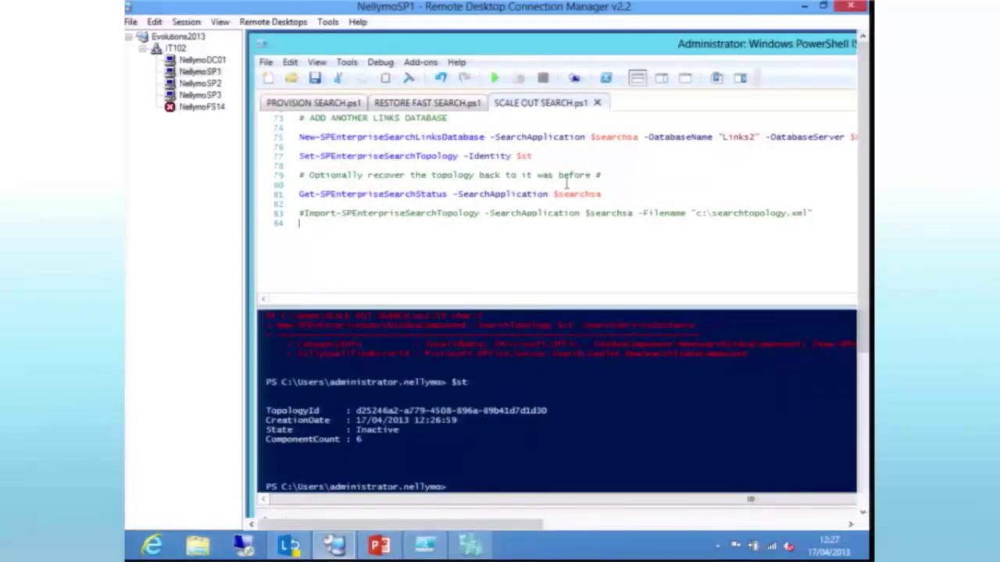
pyautogui.scroll(6, 567, 184)
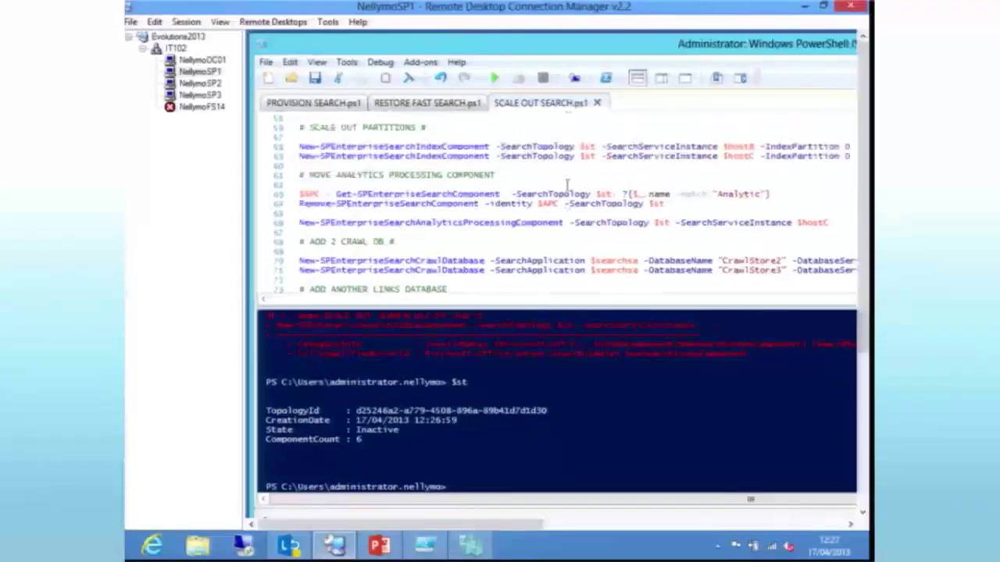
pyautogui.scroll(-1, 567, 183)
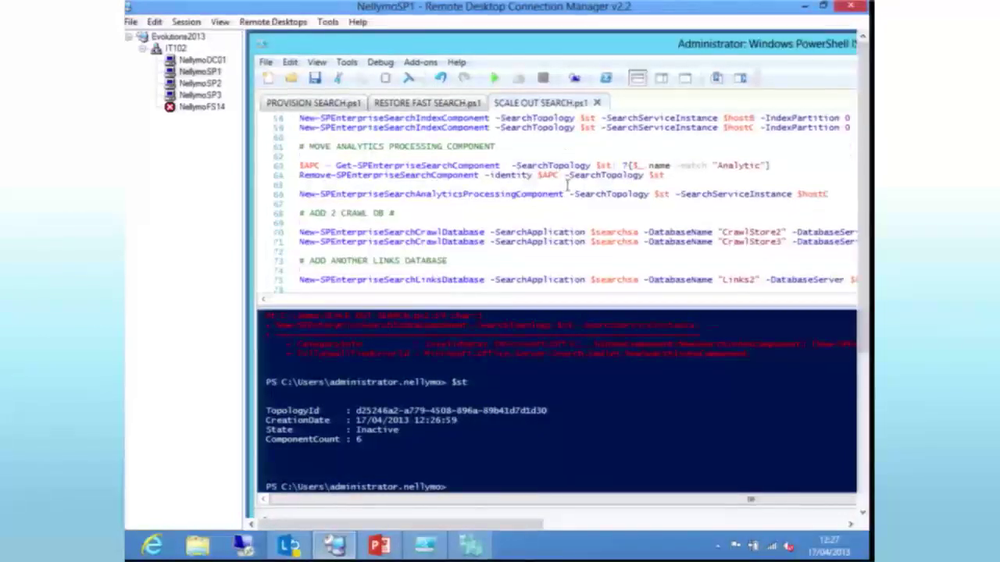
pyautogui.scroll(4, 567, 184)
pyautogui.scroll(-3, 575, 187)
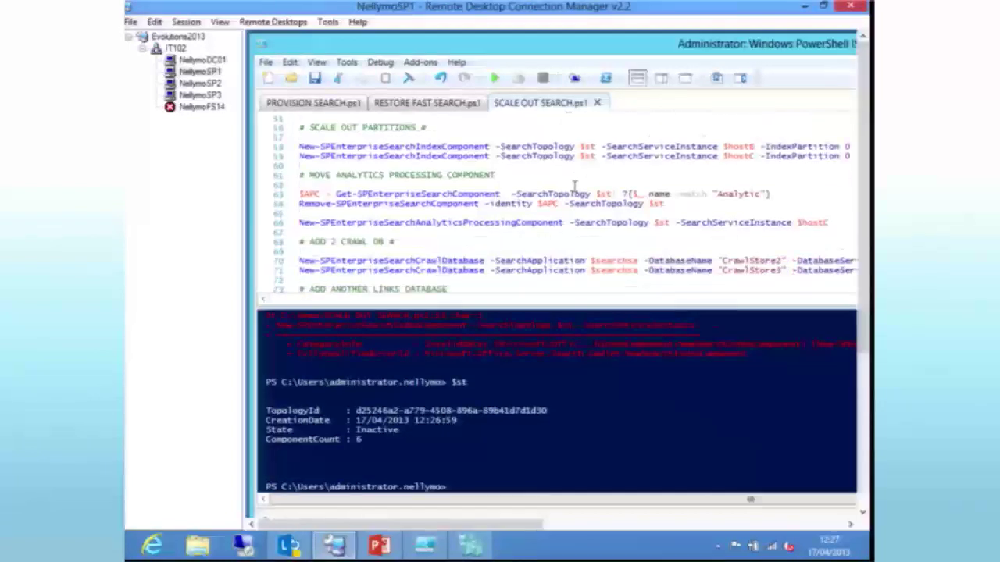
pyautogui.scroll(-2, 574, 188)
pyautogui.moveTo(570, 310); pyautogui.dragTo(556, 405)
pyautogui.scroll(-1, 648, 259)
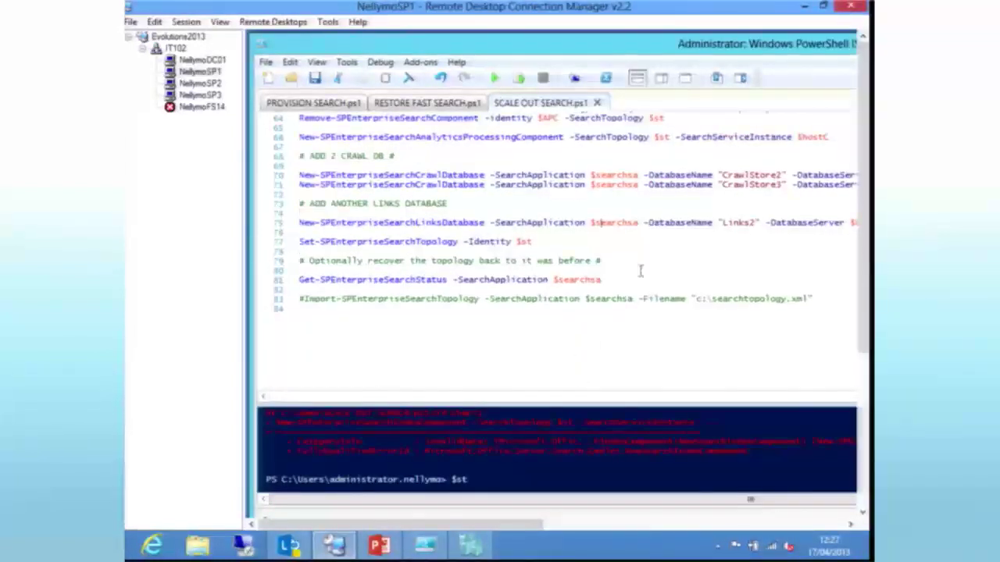
pyautogui.moveTo(452, 527)
pyautogui.mouseDown()
pyautogui.moveTo(519, 537)
pyautogui.moveTo(457, 538)
pyautogui.mouseUp()
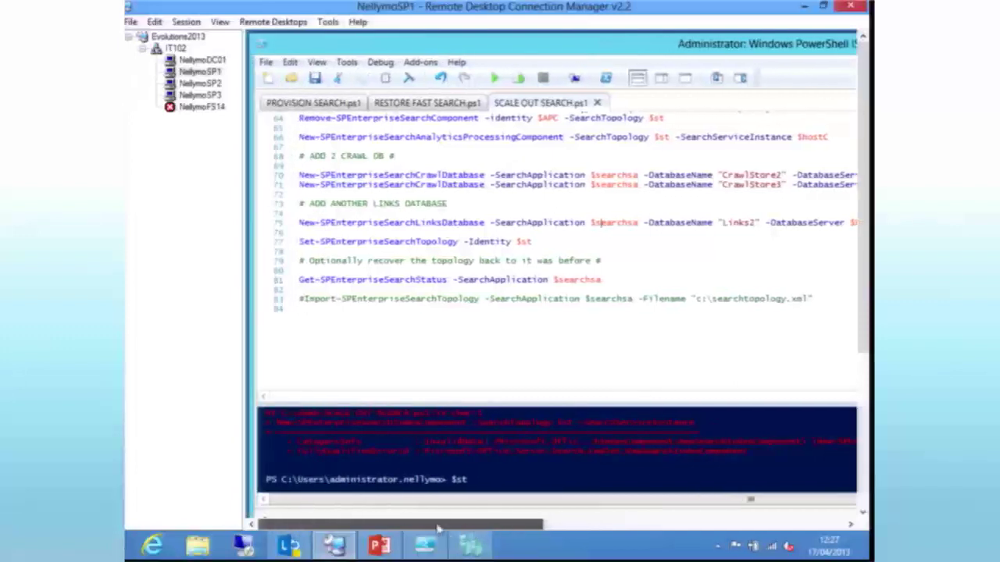
pyautogui.scroll(2, 575, 216)
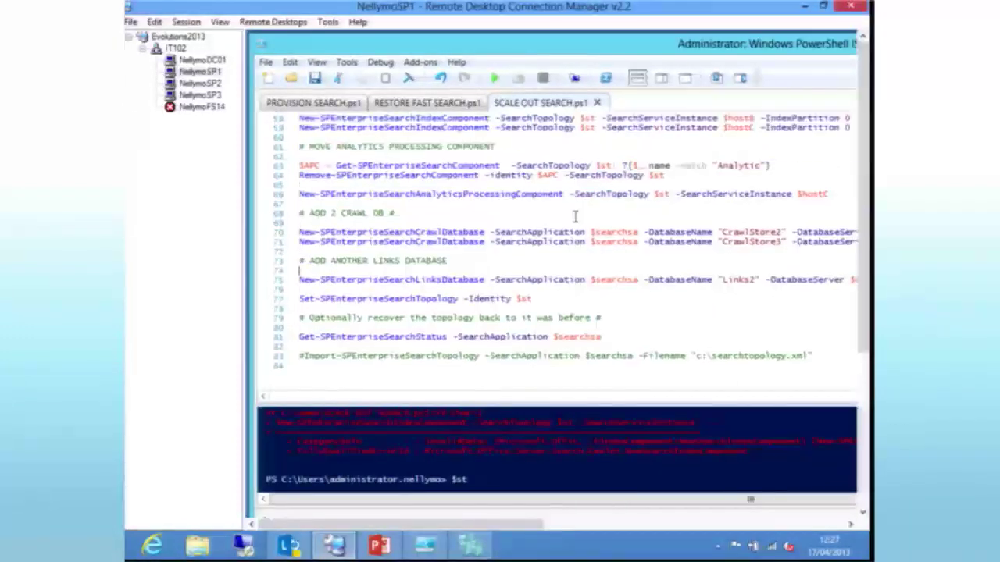
pyautogui.scroll(-2, 573, 218)
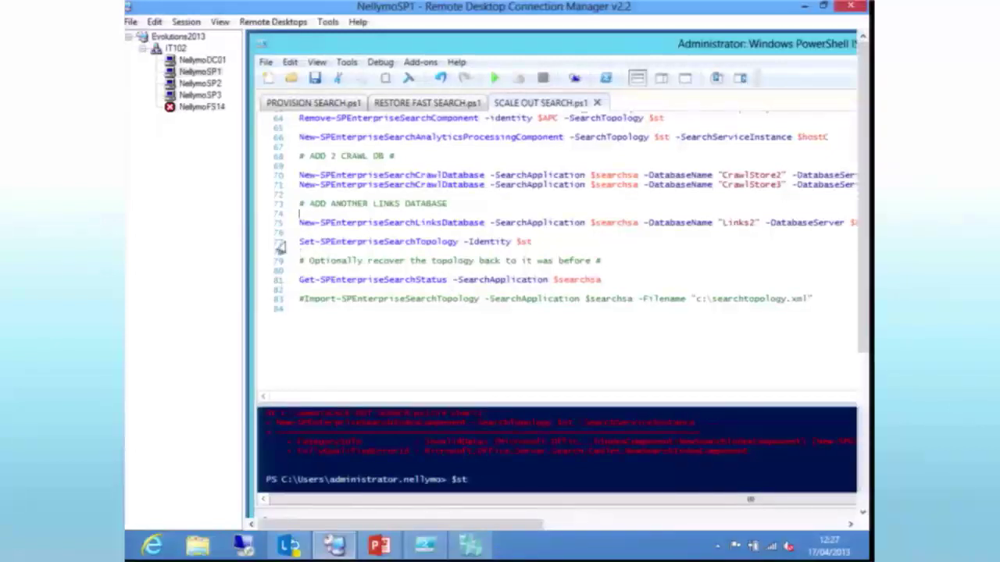
# Run Set-SPEnterpriseSearchTopology -Identity $st to activate the cloned topology.
pyautogui.click(280, 244)
pyautogui.click(519, 78)
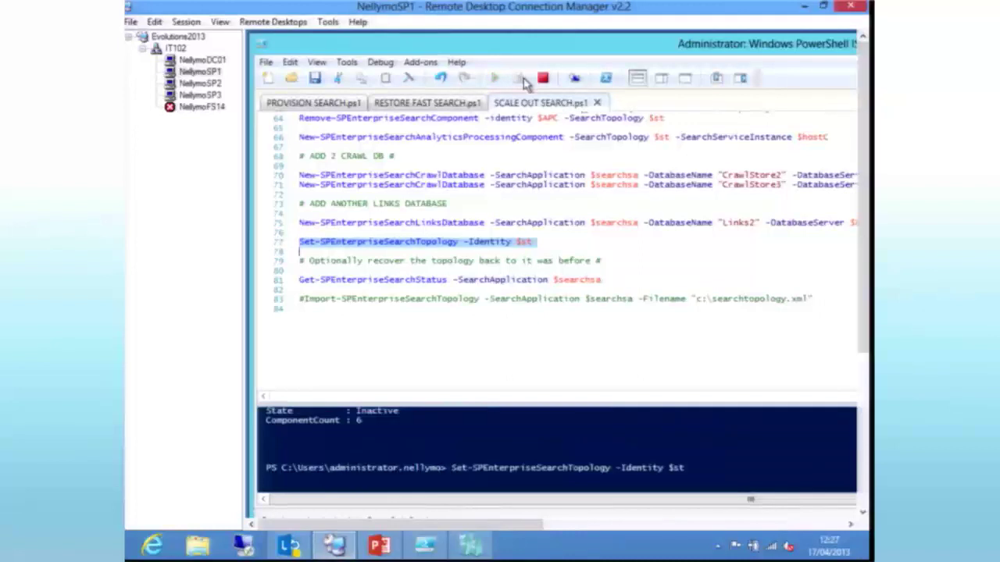
pyautogui.click(668, 322)
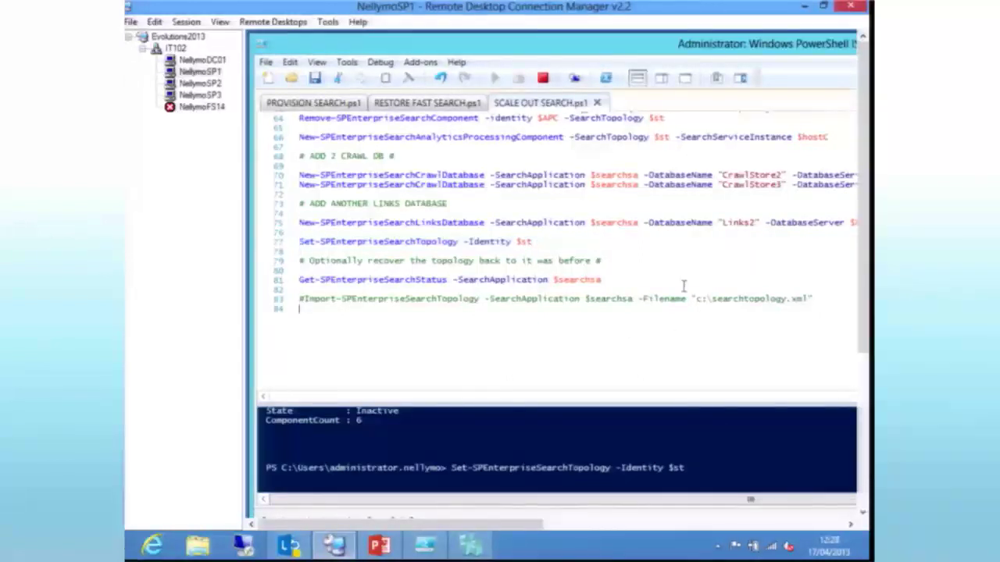